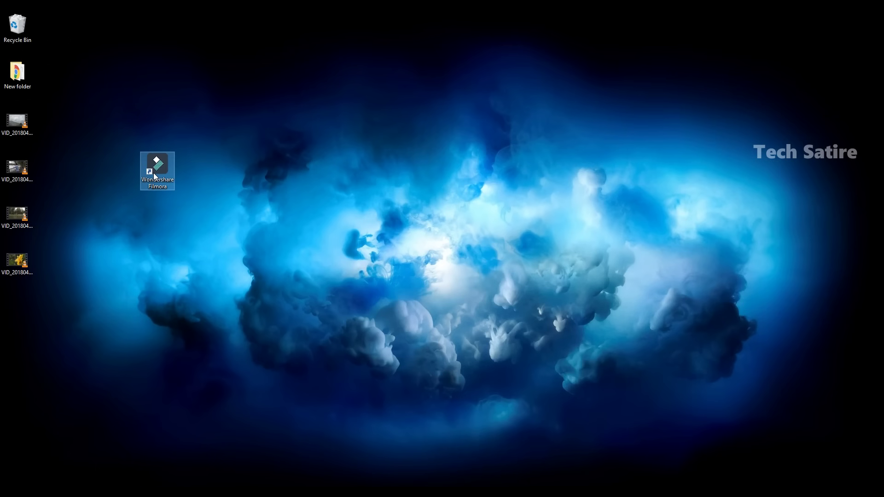
Step: Launch Wondershare Filmora and start a 16:9 (Widescreen) project in Full Feature Mode
double_click(144, 180)
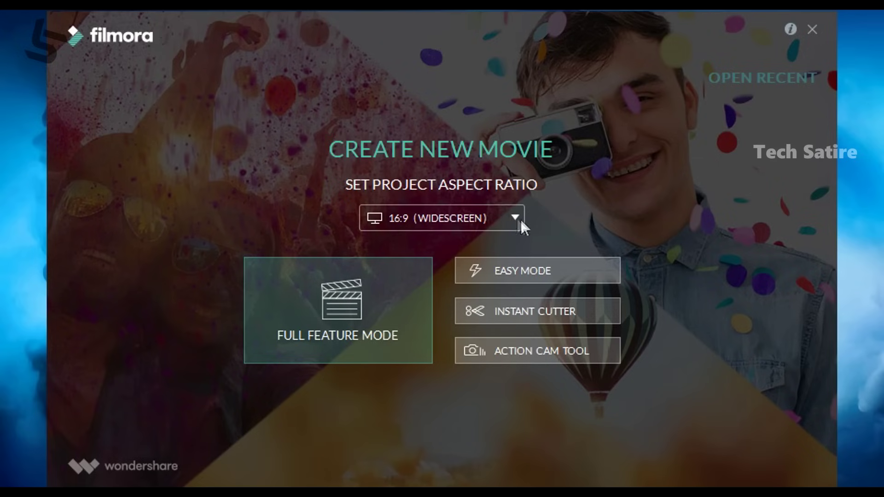
click(514, 218)
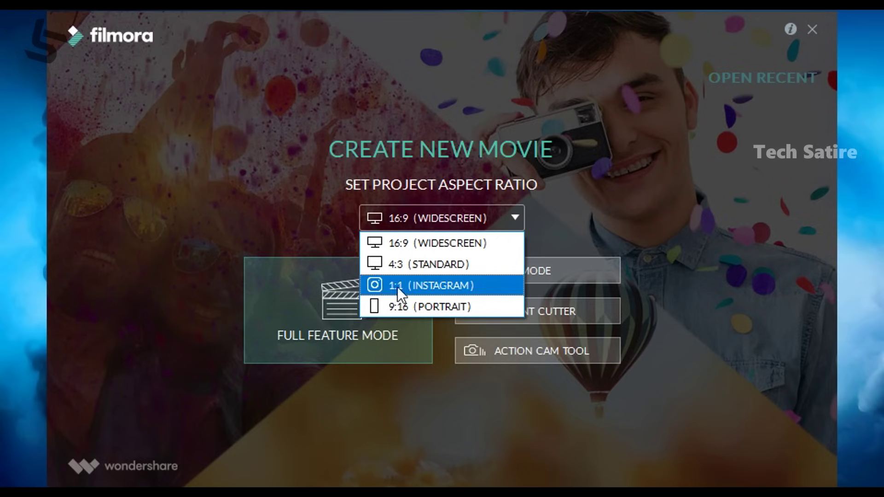
click(439, 243)
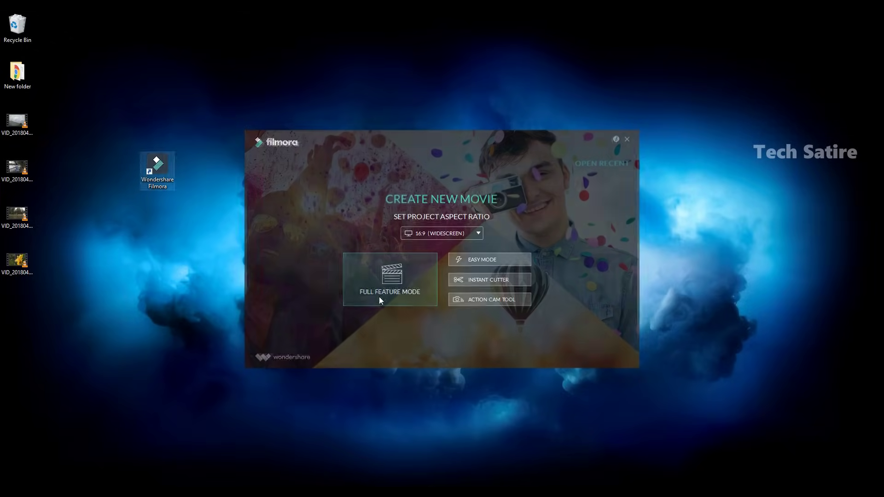
click(314, 343)
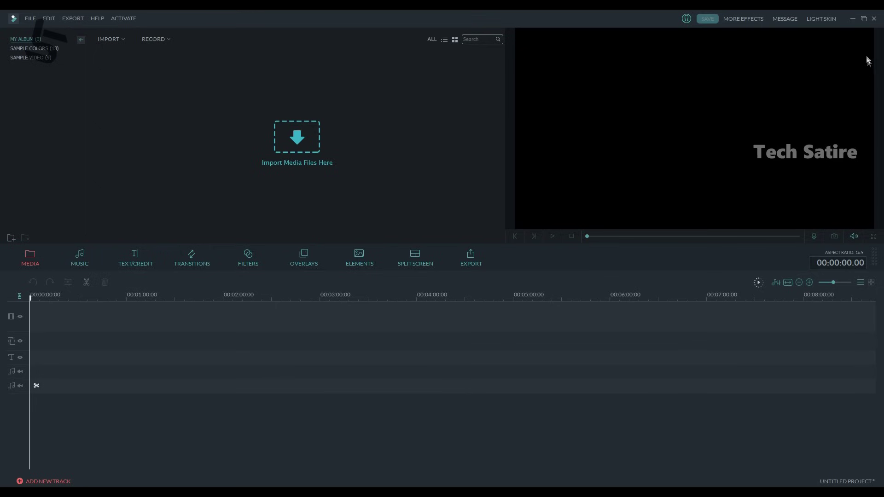
Step: Restore the editor to a smaller window and dismiss the licence status dialog
click(865, 19)
drag(475, 92, 463, 82)
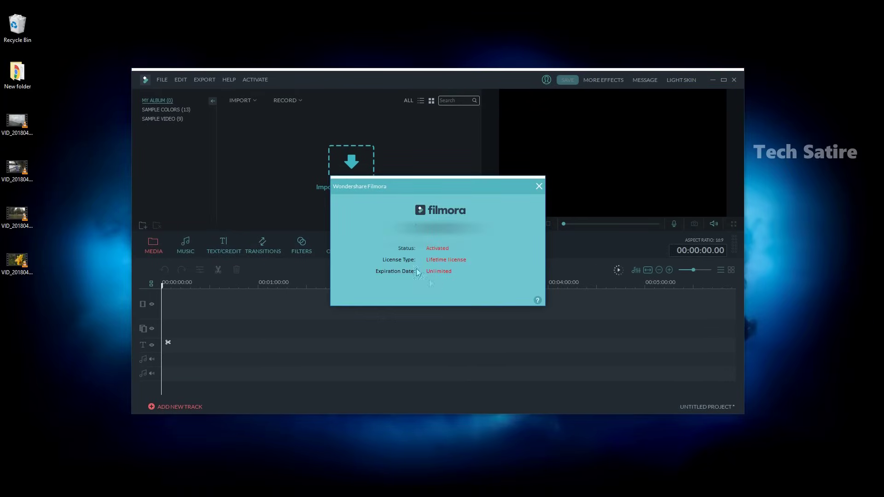
click(539, 187)
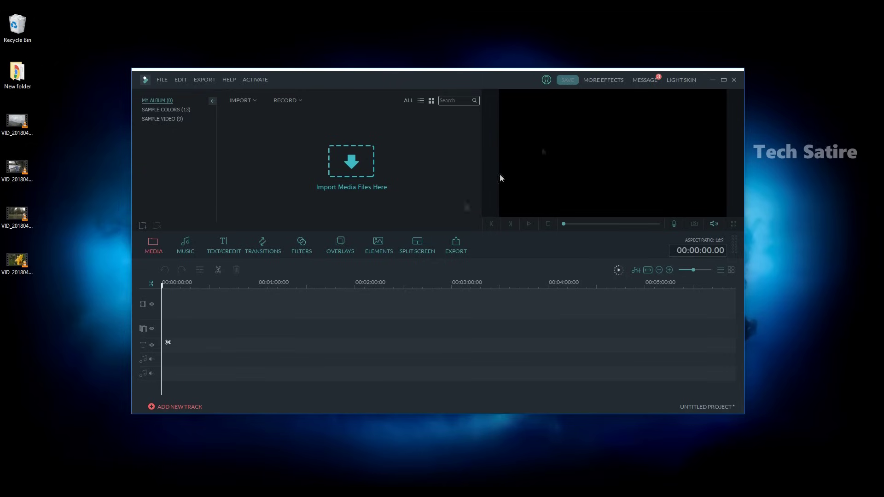
Step: Switch the interface to the light skin and return it to the dark skin
click(681, 80)
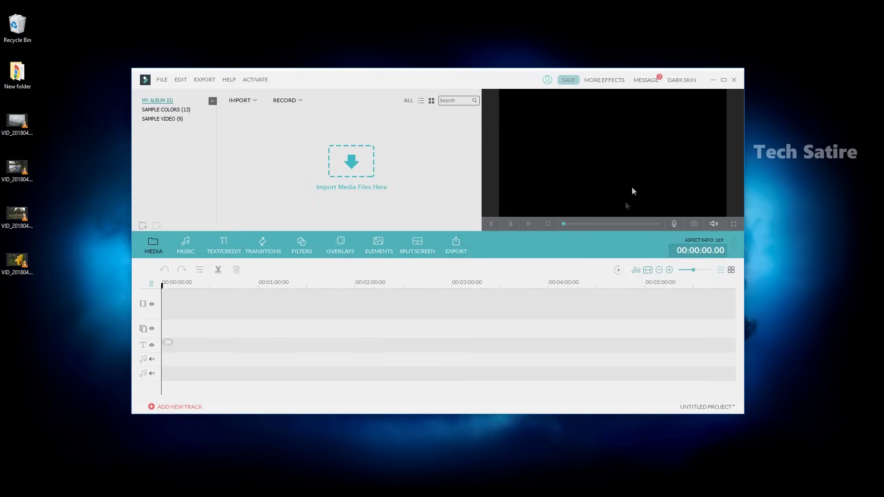
click(681, 80)
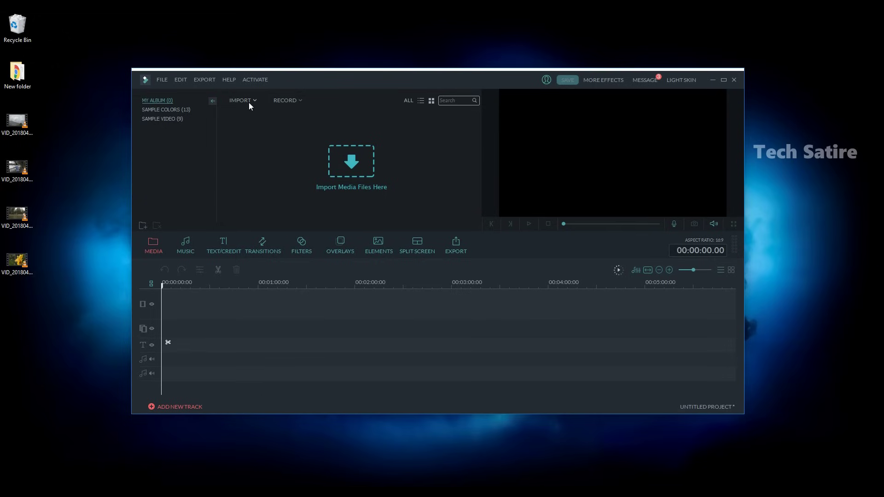
Step: Import the four VID_201804 video files from the desktop into My Album
drag(57, 109, 1, 278)
drag(25, 248, 319, 173)
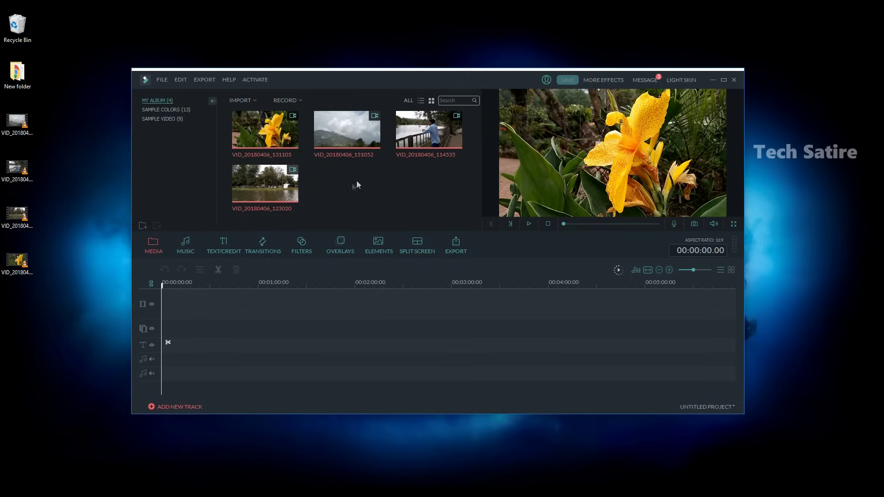
Step: Open the PC screen recorder to view its recording options and close it
click(298, 100)
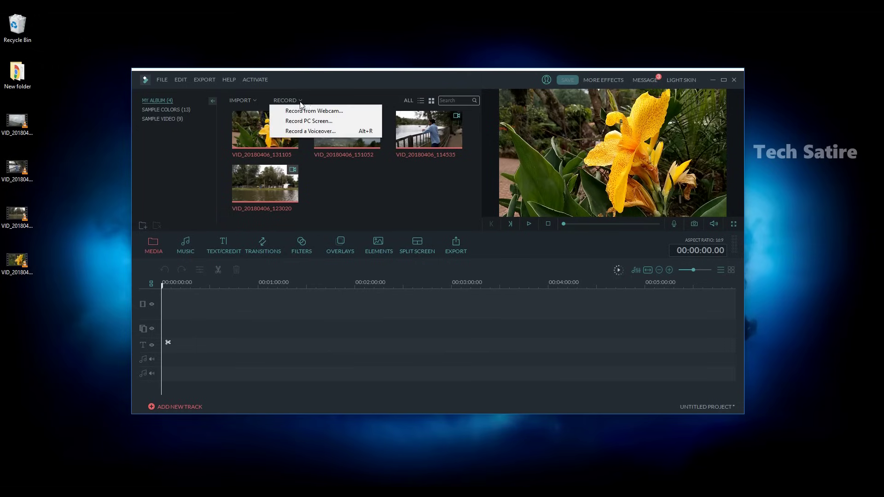
click(322, 122)
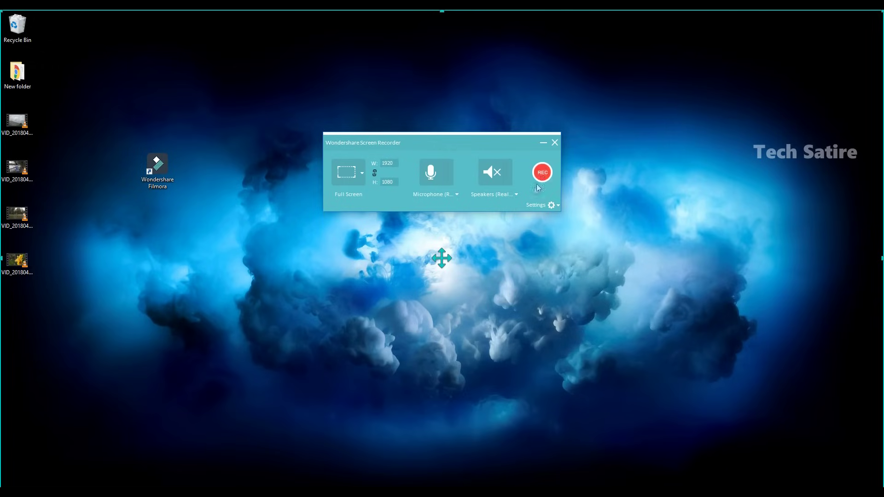
click(554, 143)
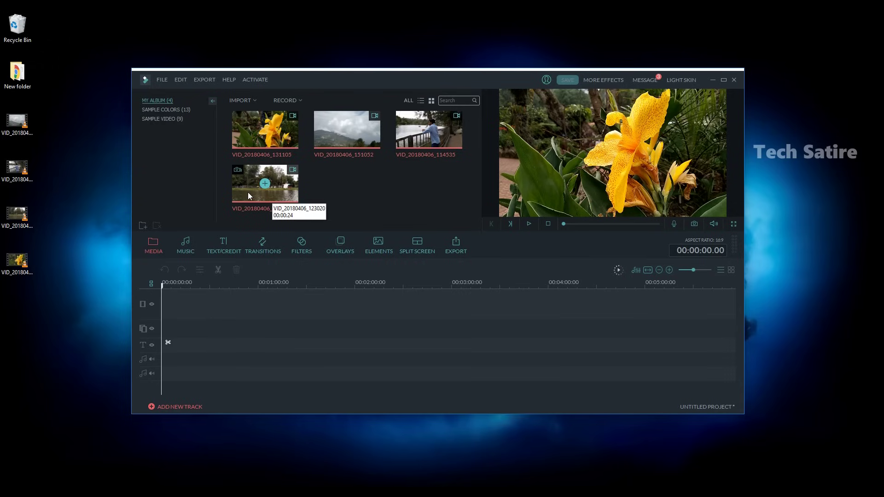
Step: Place VID_20180406_123020 at the start of the video track and play it briefly
drag(250, 184, 379, 197)
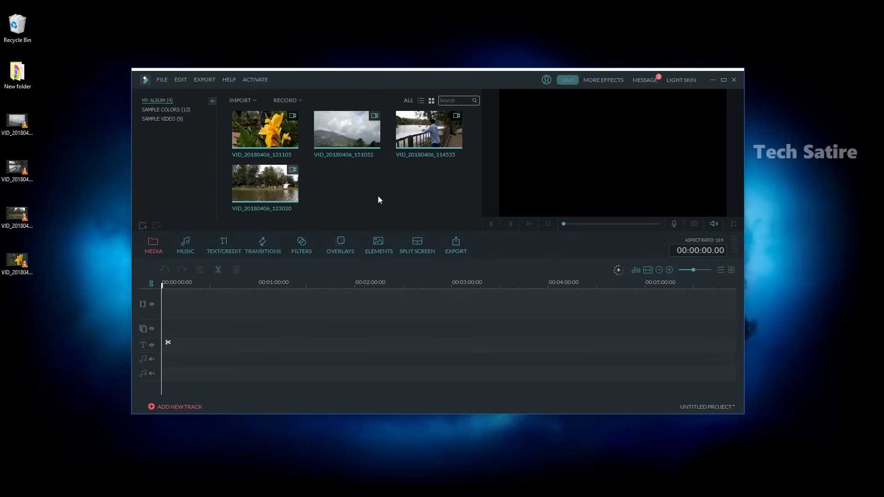
drag(192, 314, 174, 353)
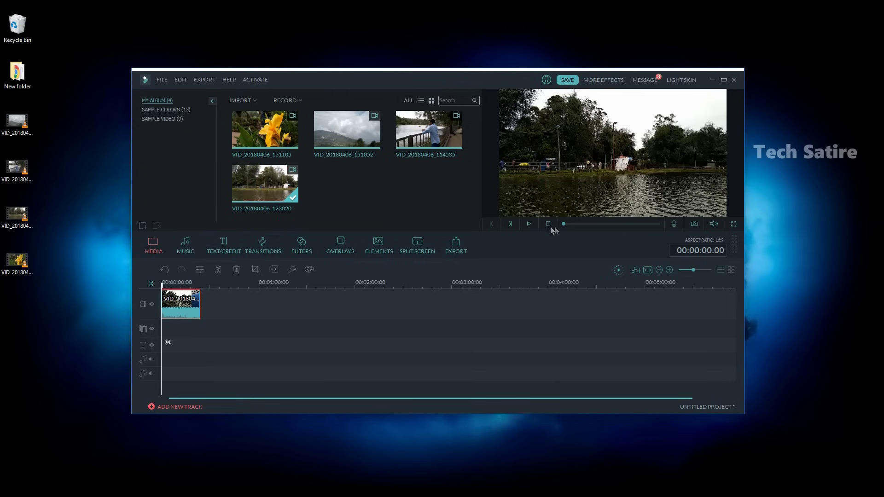
click(530, 224)
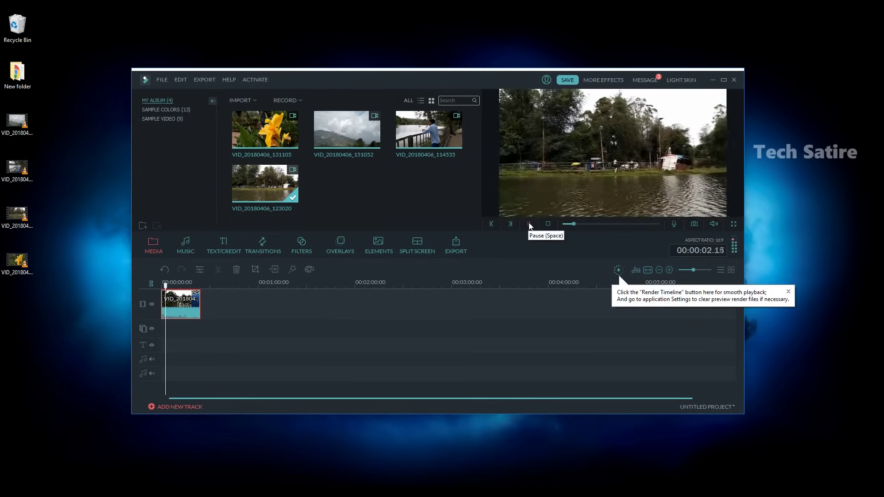
click(529, 224)
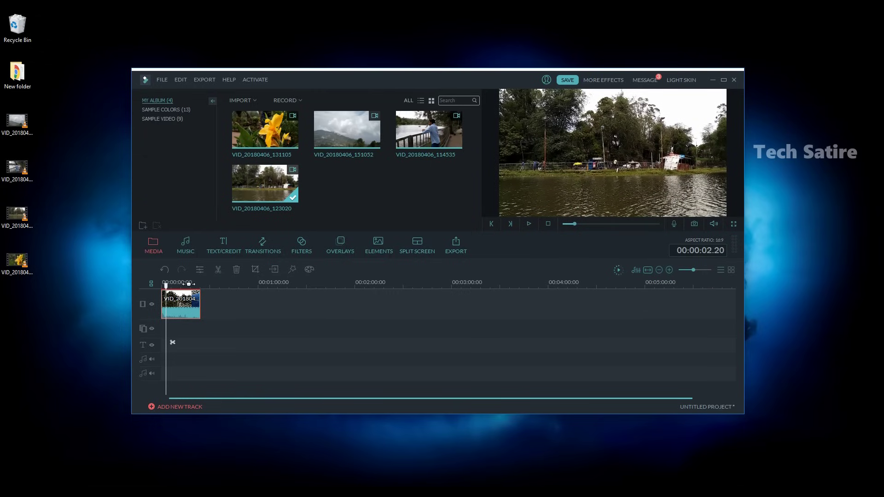
Step: Maximize the editor window, stretch the timeline scale and return the playhead to 00:00:00.00
key(super+Up)
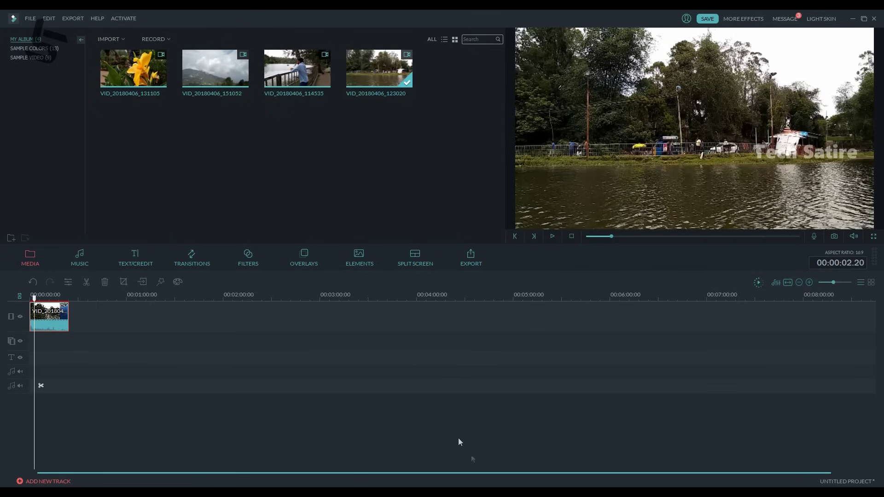
drag(751, 295, 110, 284)
drag(624, 299, 75, 328)
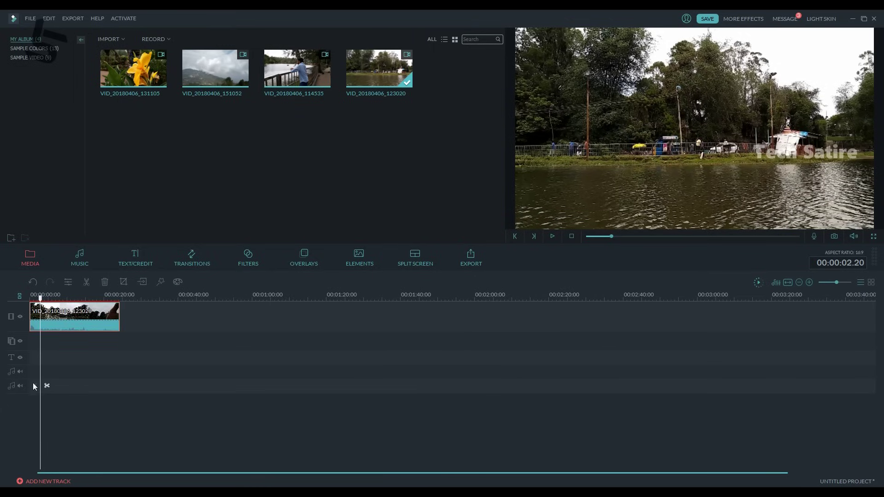
drag(41, 300, 29, 300)
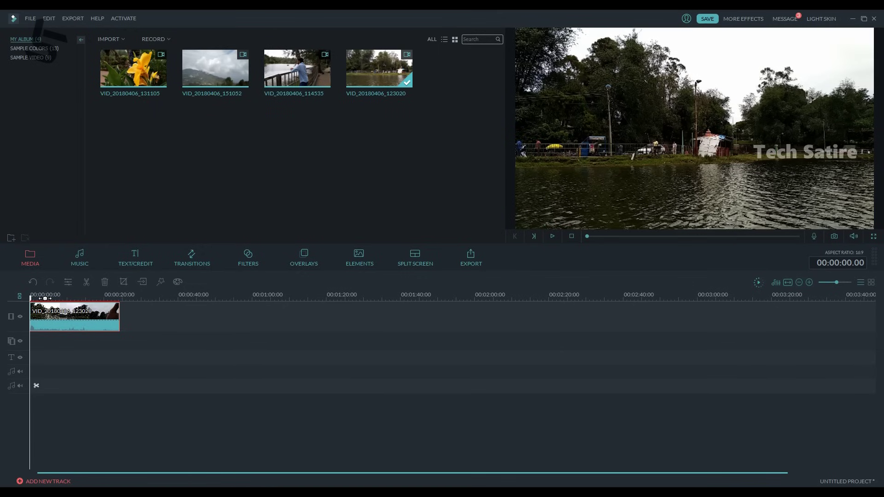
Step: Split the VID_20180406_123020 clip at 00:00:07.02 and delete the part after the cut
scroll(45, 298, up, 3)
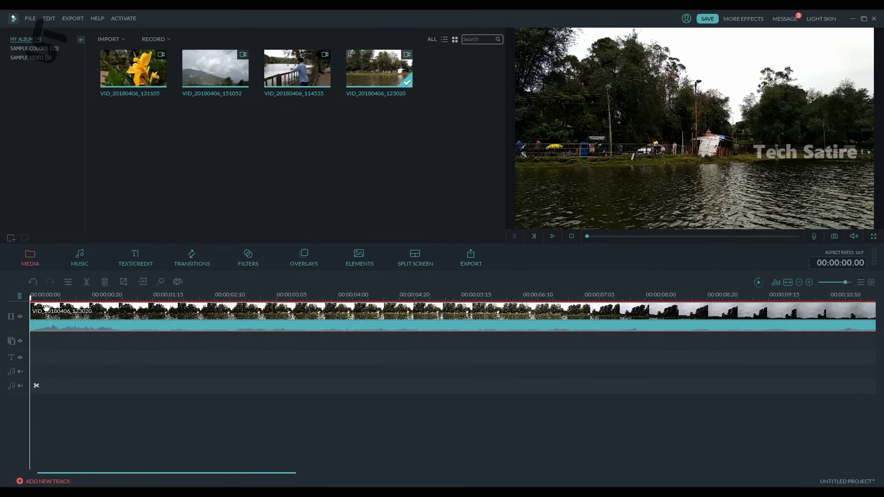
scroll(180, 298, down, 3)
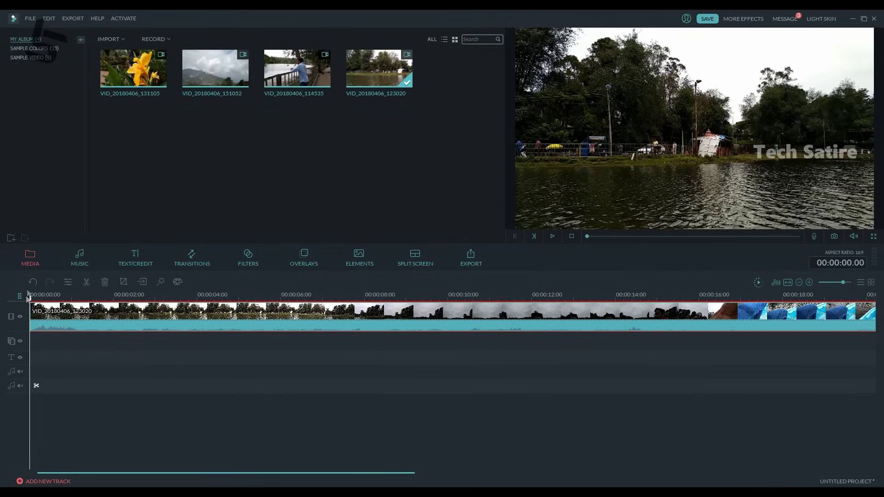
drag(32, 300, 326, 298)
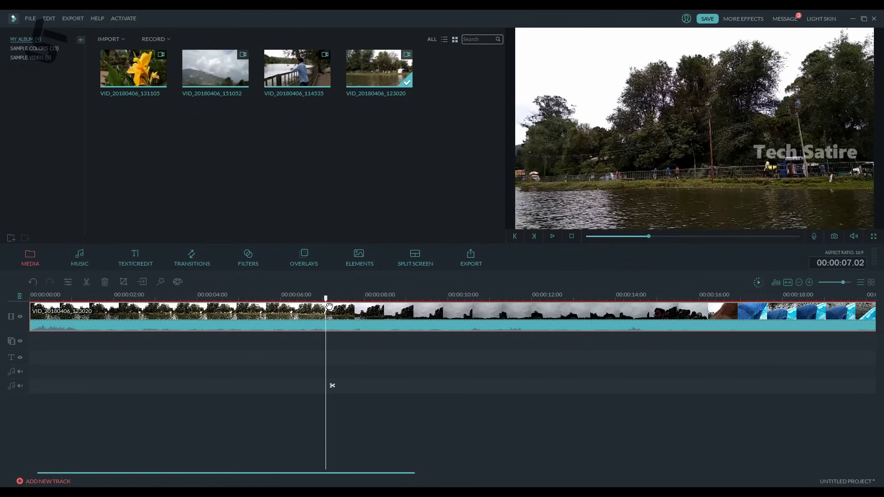
key(ctrl+b)
key(Delete)
key(ctrl+z)
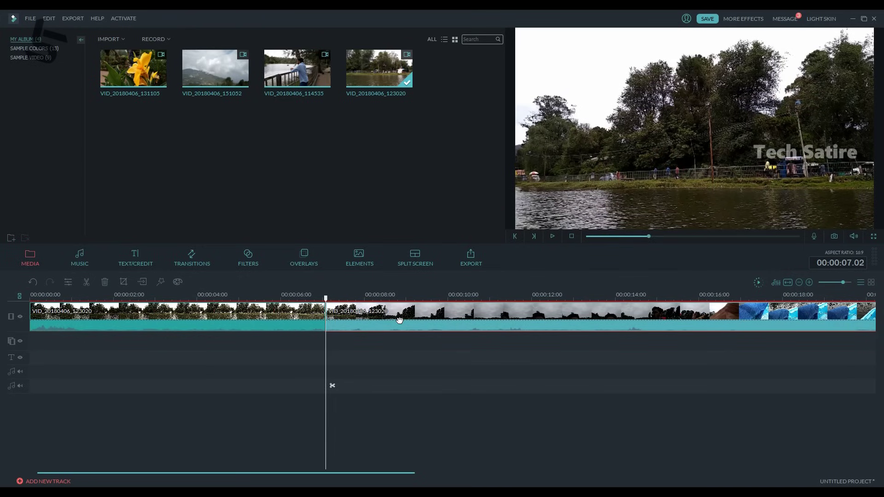
key(Delete)
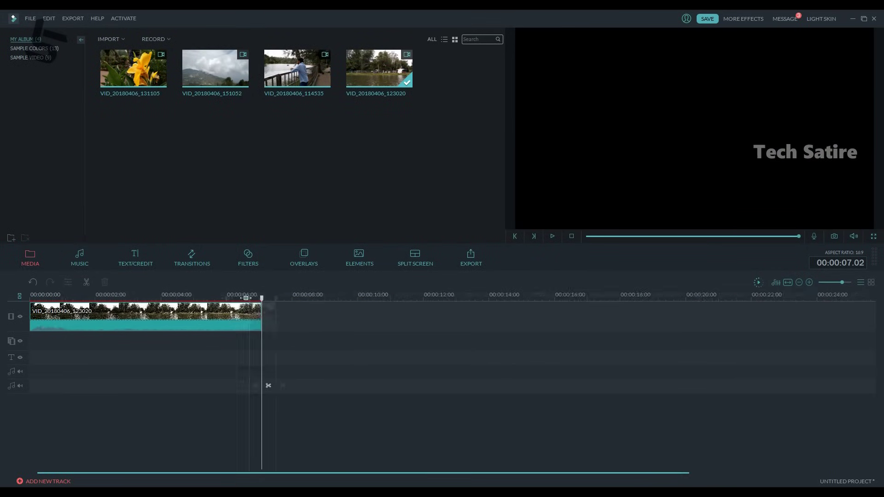
Step: Place VID_20180406_114535 on the video track directly after the trimmed clip
click(33, 297)
click(31, 297)
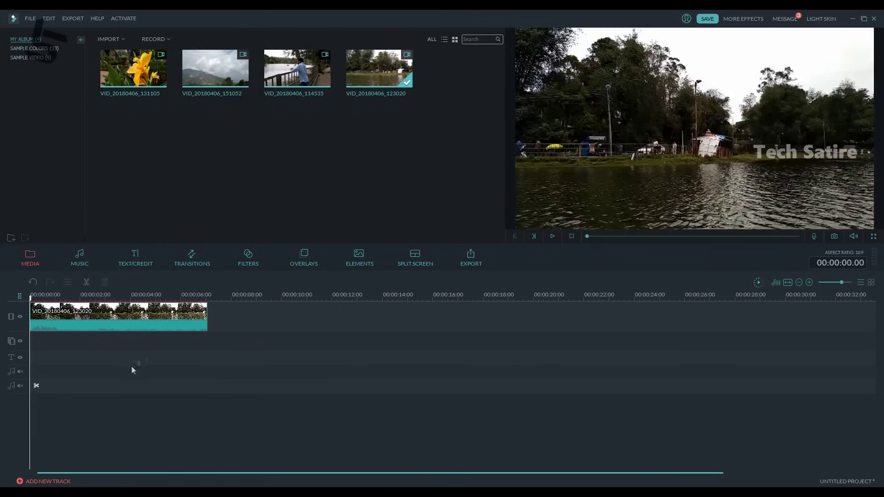
drag(119, 295, 252, 294)
click(252, 295)
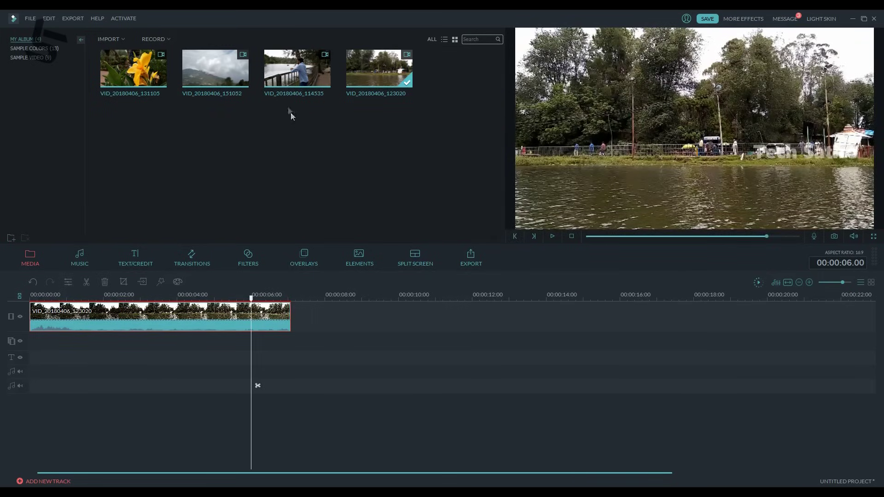
drag(278, 74, 299, 318)
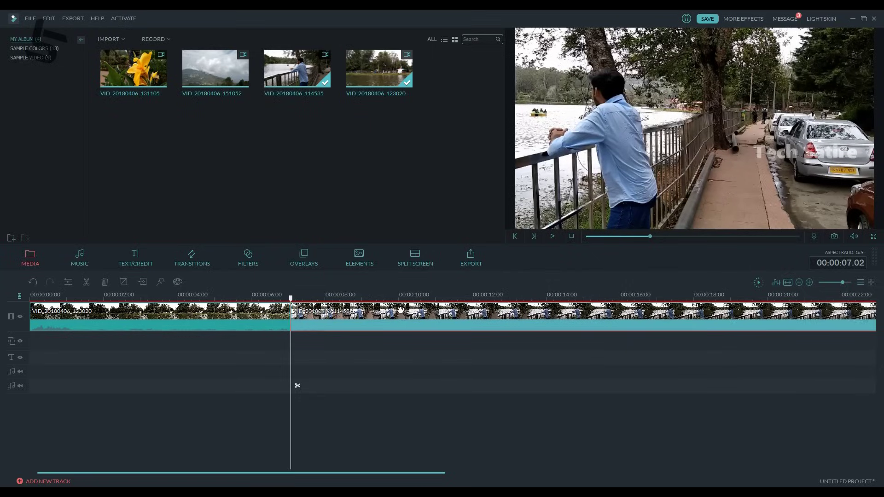
Step: Split the VID_20180406_114535 clip at 00:00:17.07 and delete the part after the cut
scroll(401, 310, down, 3)
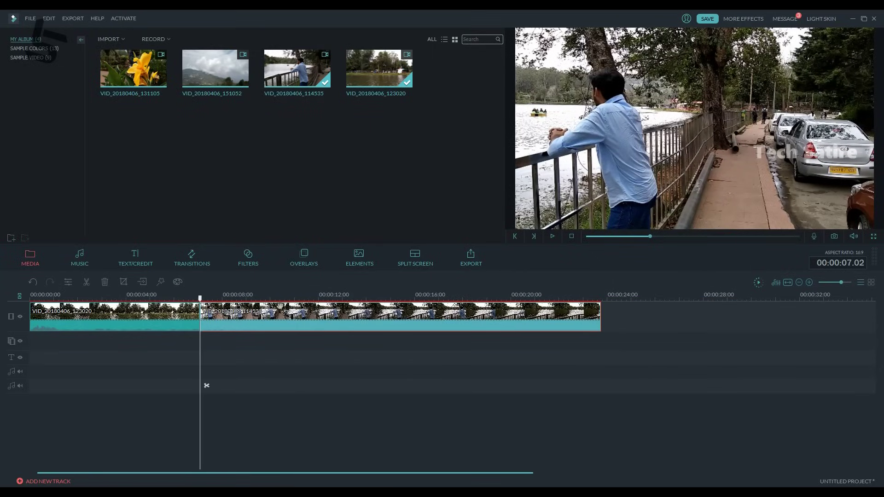
drag(200, 299, 446, 299)
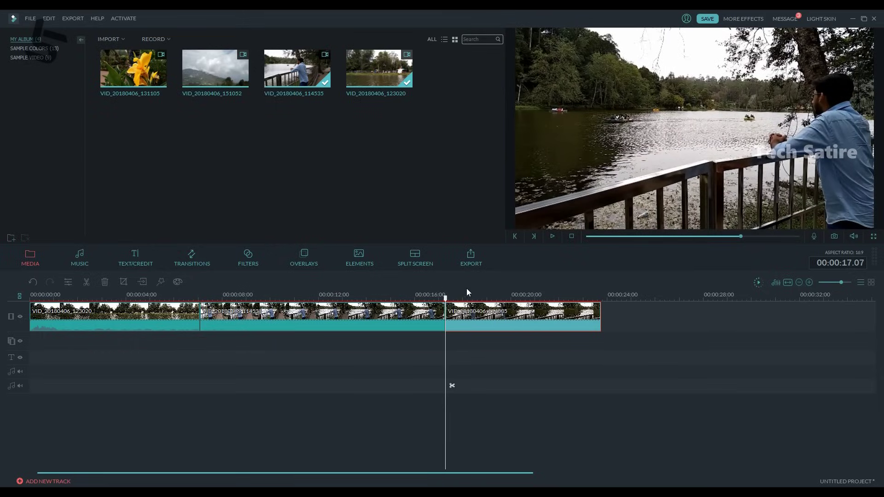
key(Delete)
Step: Play across the junction of the two clips and scrub through the sequence to review it
drag(447, 299, 190, 287)
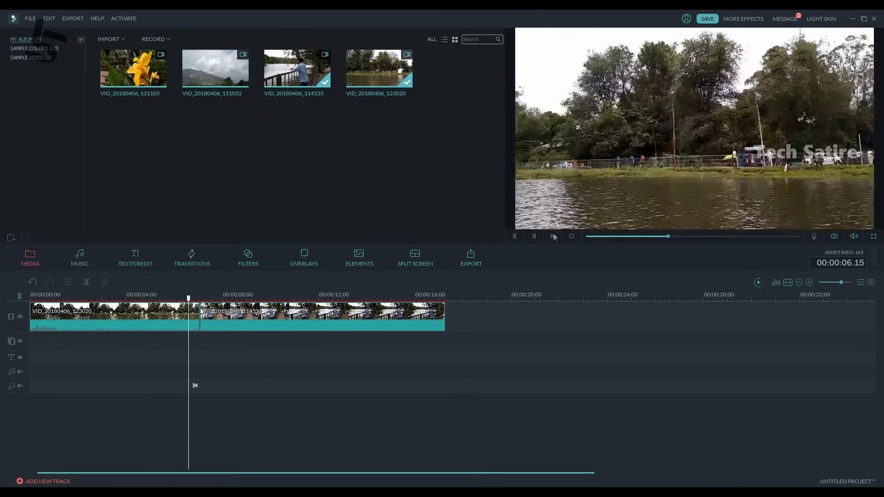
click(552, 237)
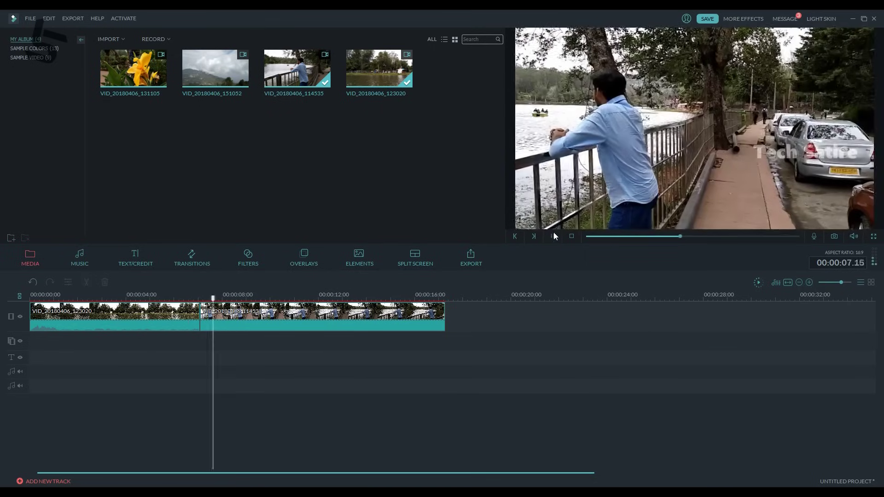
click(554, 236)
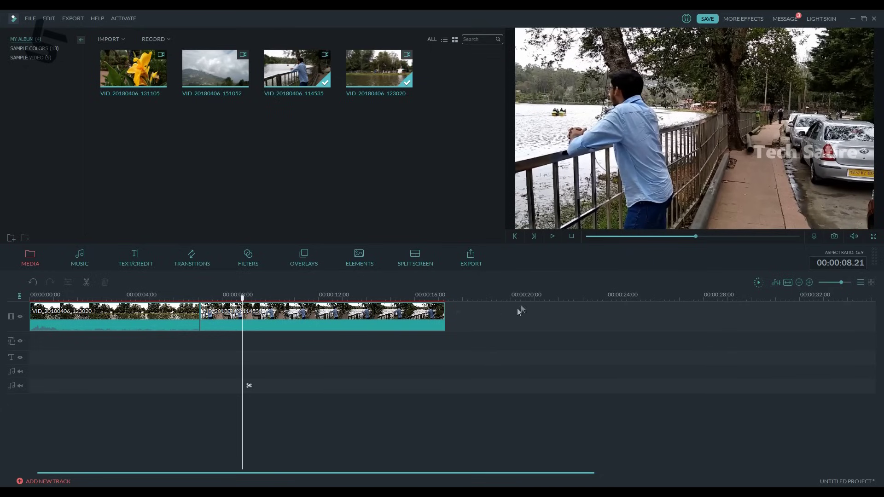
drag(144, 296, 263, 297)
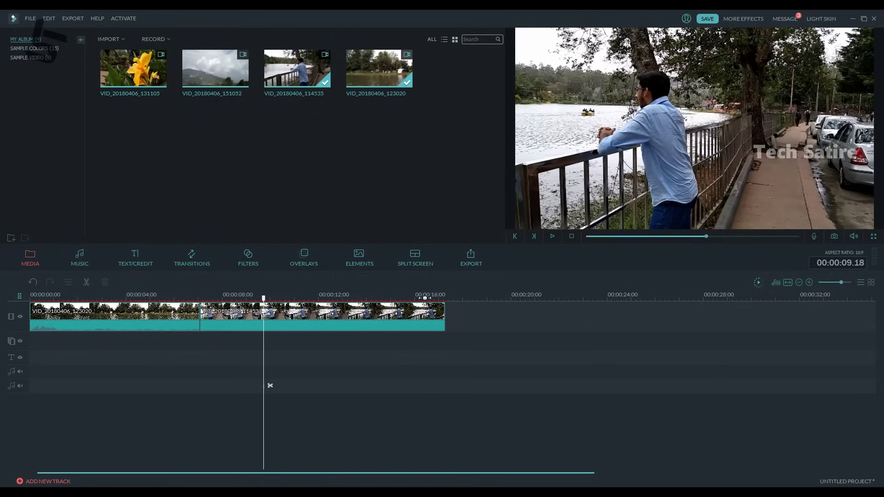
drag(270, 386, 431, 386)
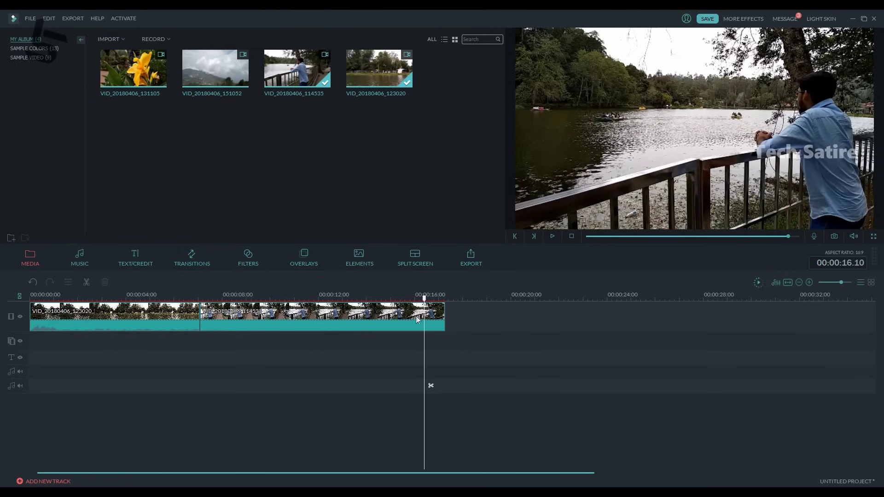
drag(424, 298, 74, 299)
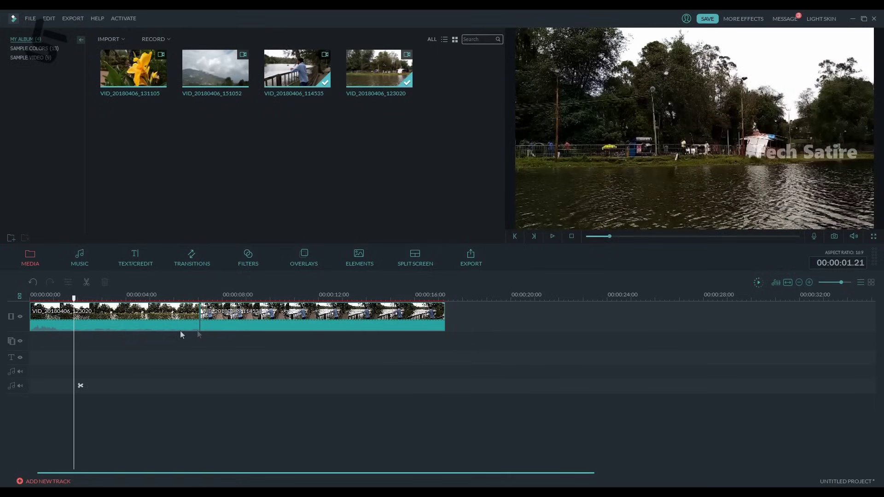
Step: Set the VID_20180406_123020 clip's audio to volume 121, fade-in 0.60 s and fade-out 0.56 s, keeping the Default equalizer
drag(75, 300, 32, 311)
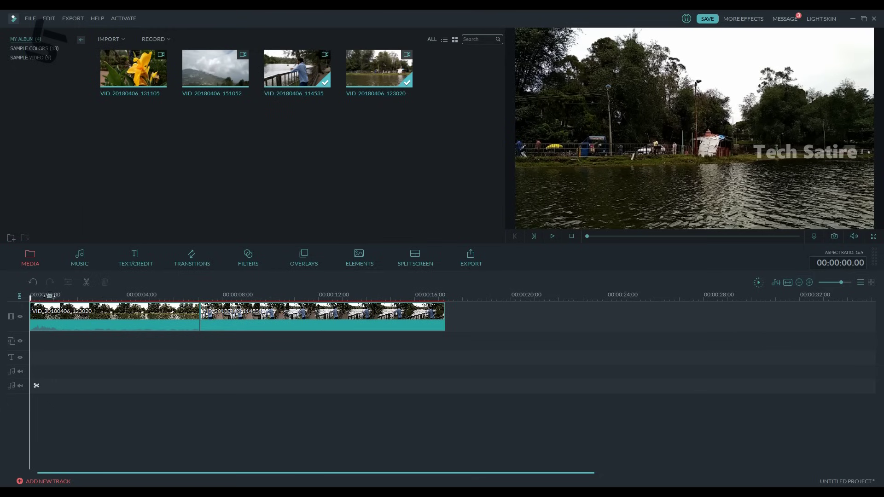
scroll(68, 324, up, 4)
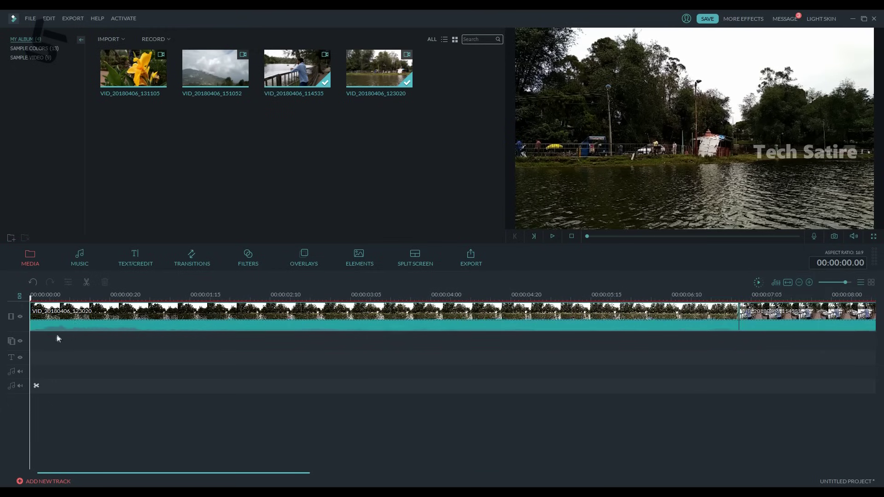
double_click(119, 326)
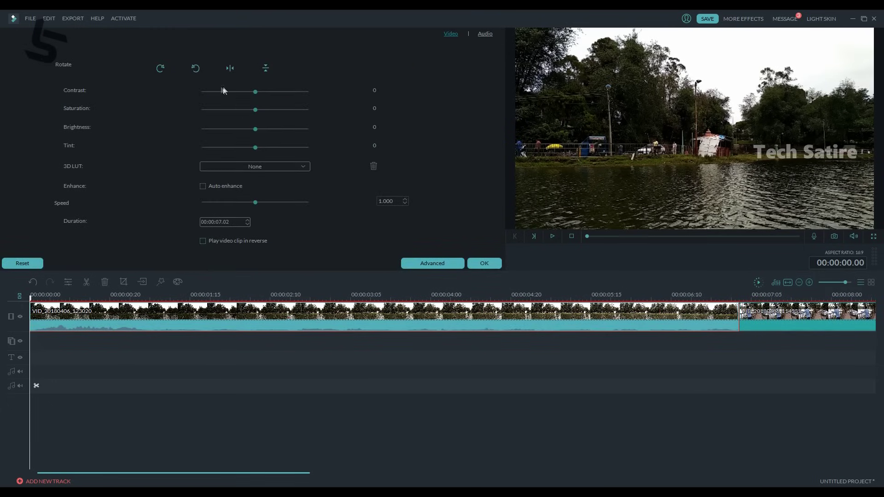
click(486, 35)
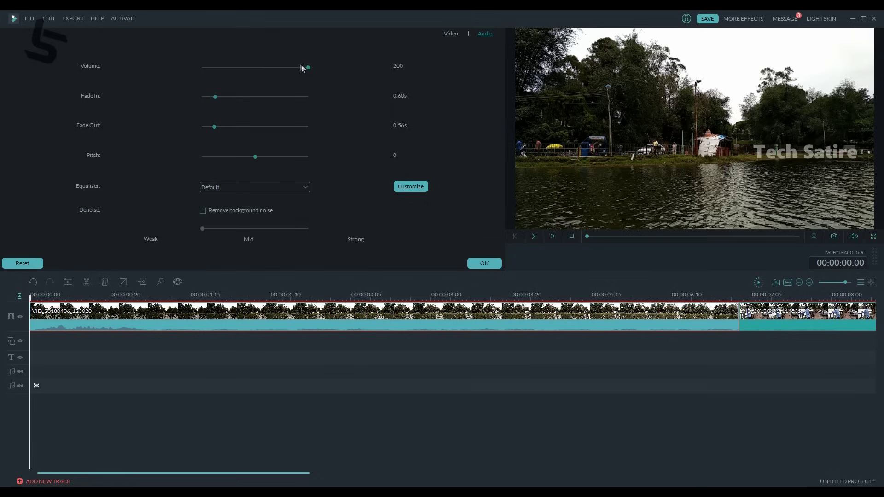
drag(308, 68, 267, 68)
click(239, 187)
click(378, 209)
click(484, 263)
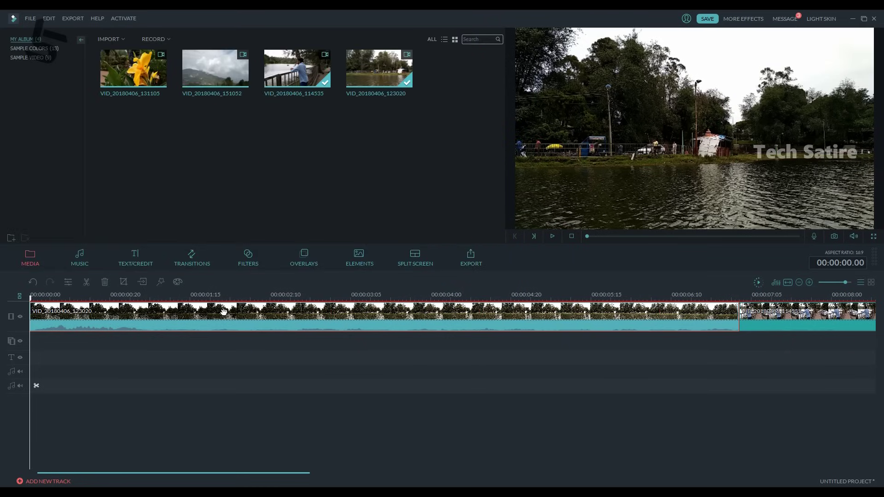
Step: Lower the VID_20180406_123020 clip's audio volume to the minimum and move the playhead to 00:00:04.03
scroll(240, 306, down, 2)
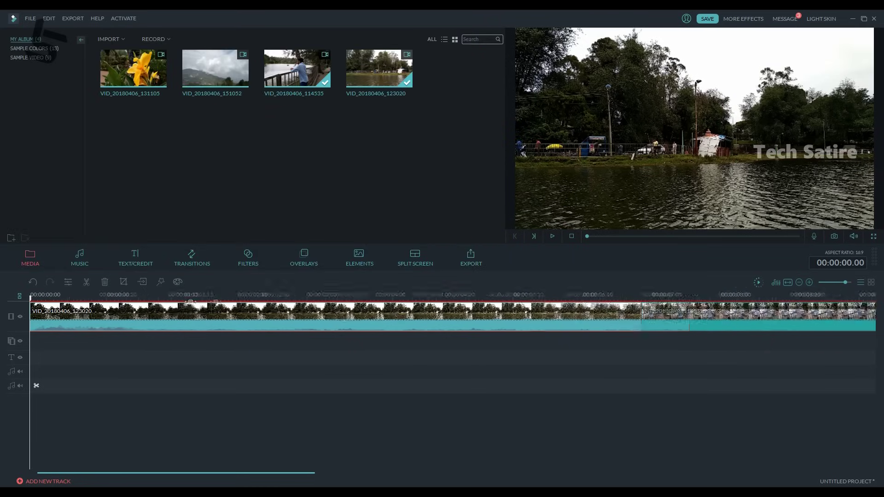
double_click(204, 320)
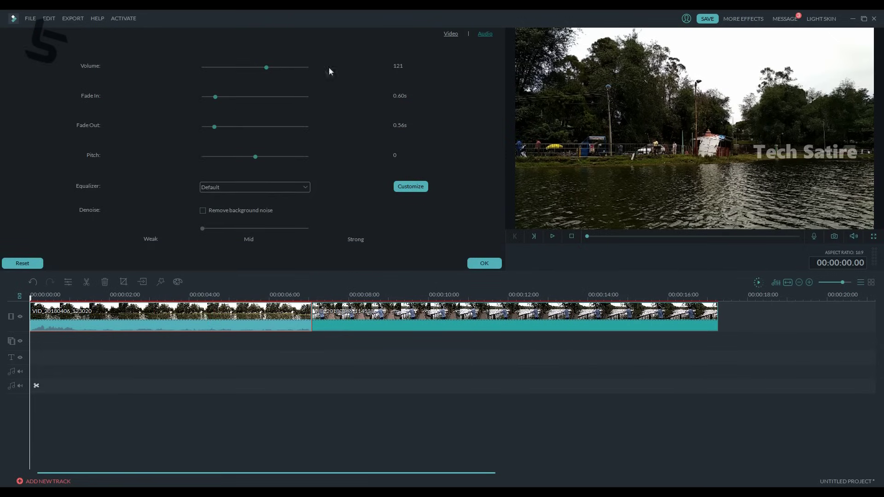
drag(266, 68, 159, 72)
click(482, 264)
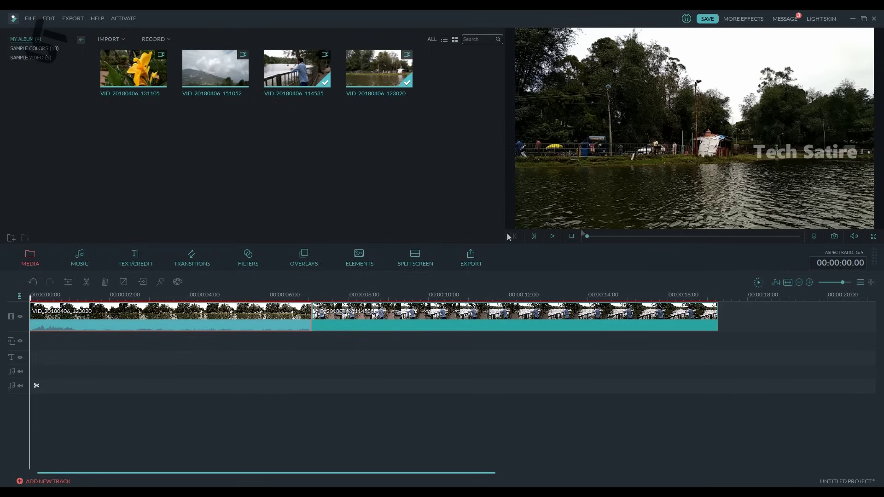
drag(30, 297, 194, 298)
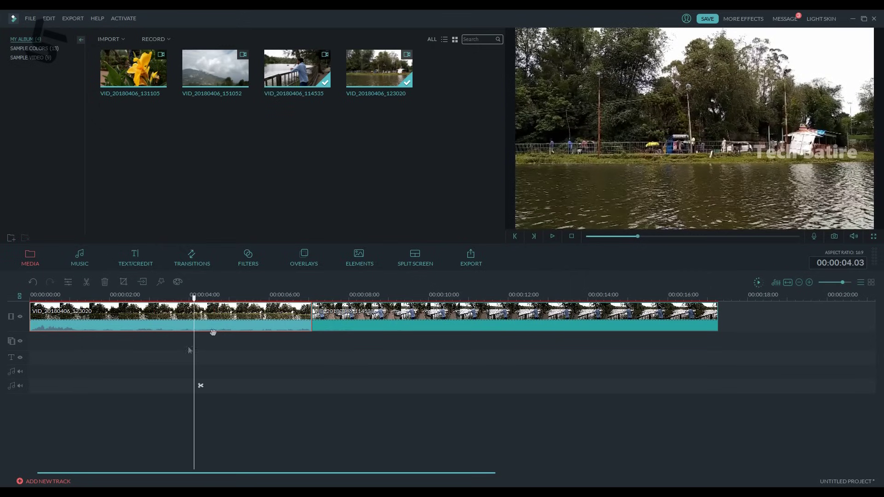
Step: Browse the Electronic music, then place the Drift - Drift song on the first audio track at the start of the timeline
click(80, 256)
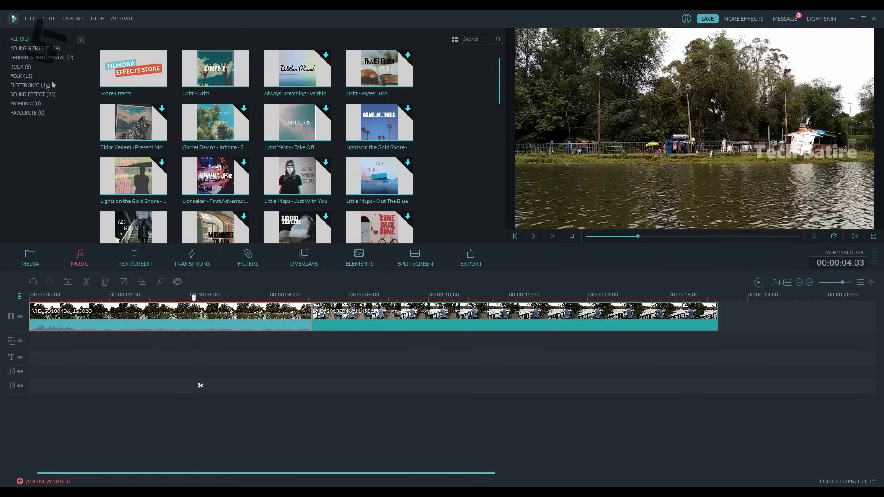
click(37, 86)
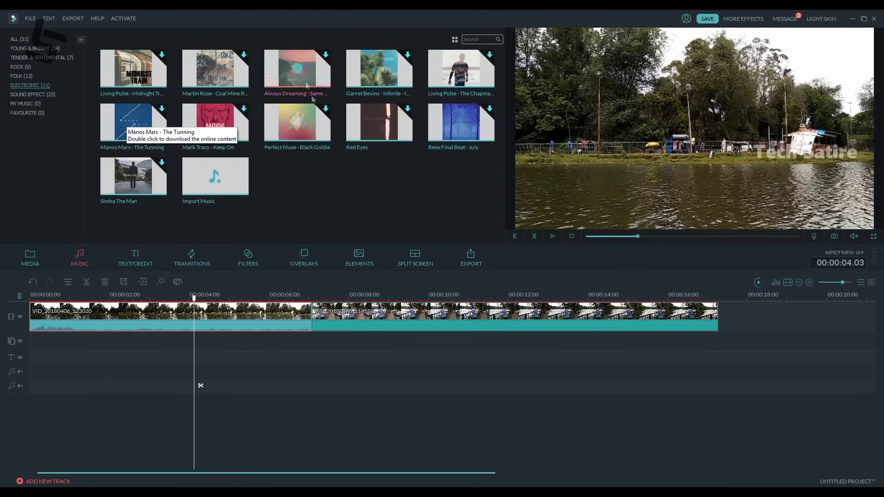
click(125, 80)
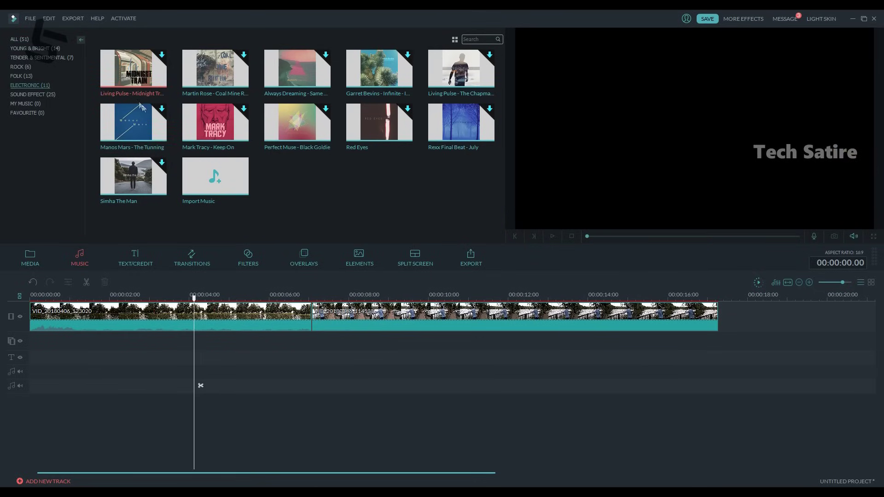
click(161, 55)
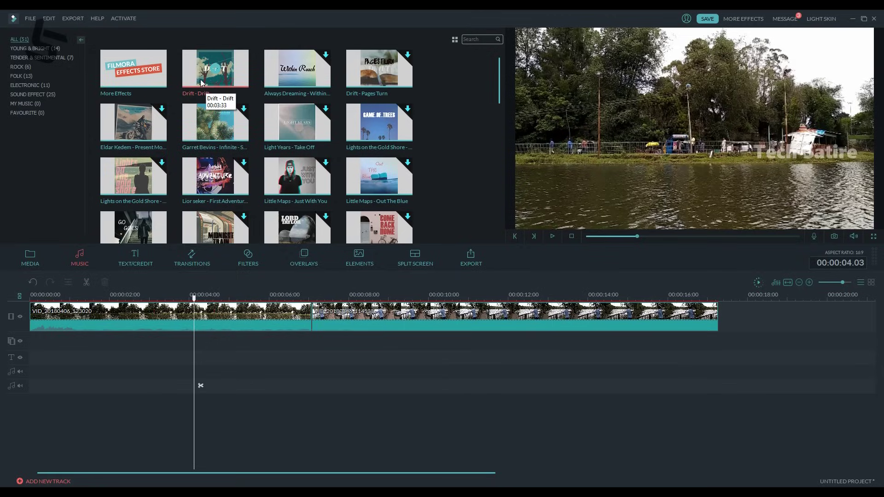
drag(200, 79, 33, 372)
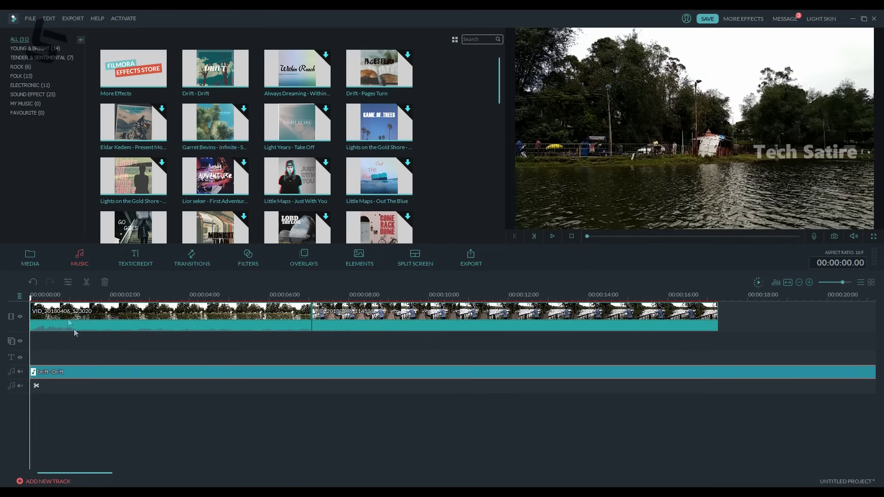
Step: Mute the VID_20180406_114535 clip by setting its audio volume to 0
click(66, 317)
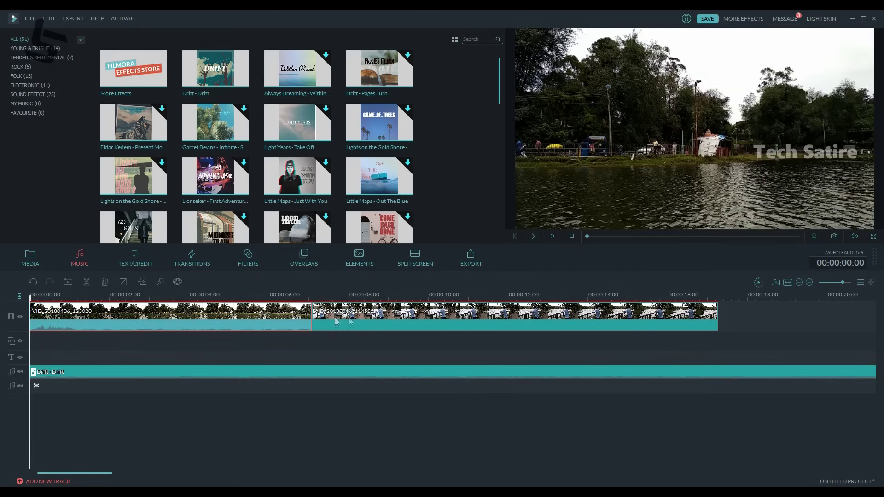
click(649, 325)
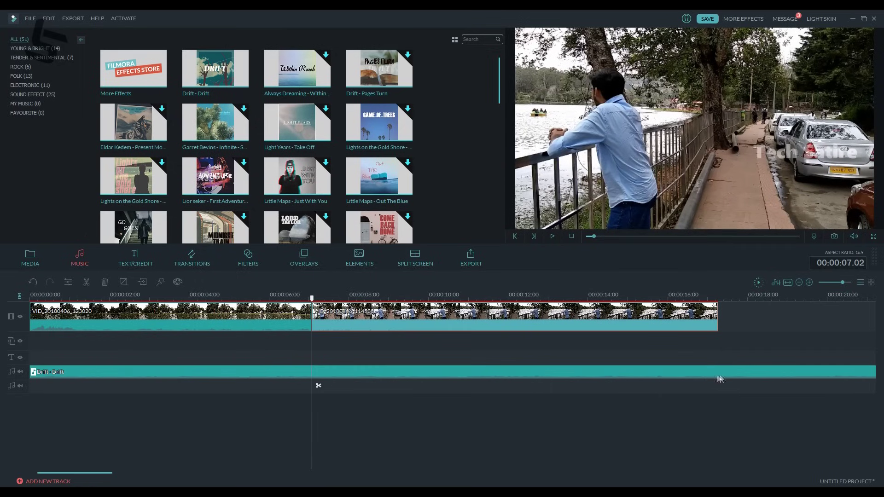
double_click(675, 323)
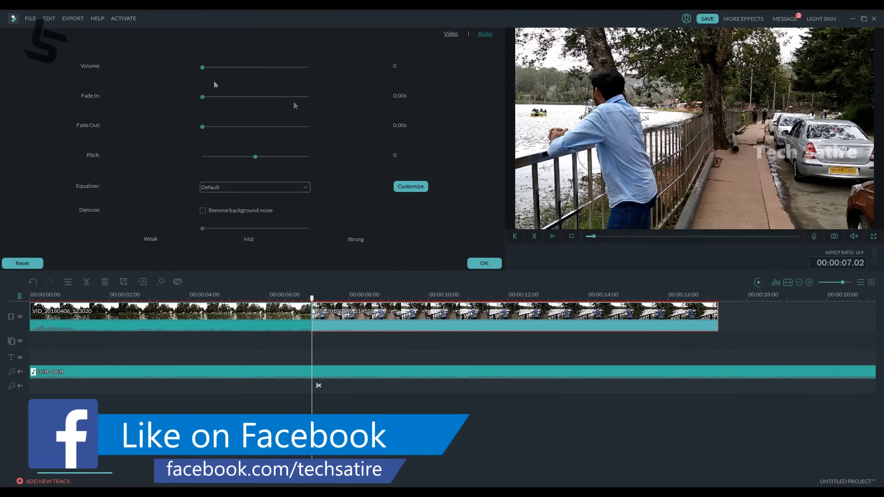
click(489, 264)
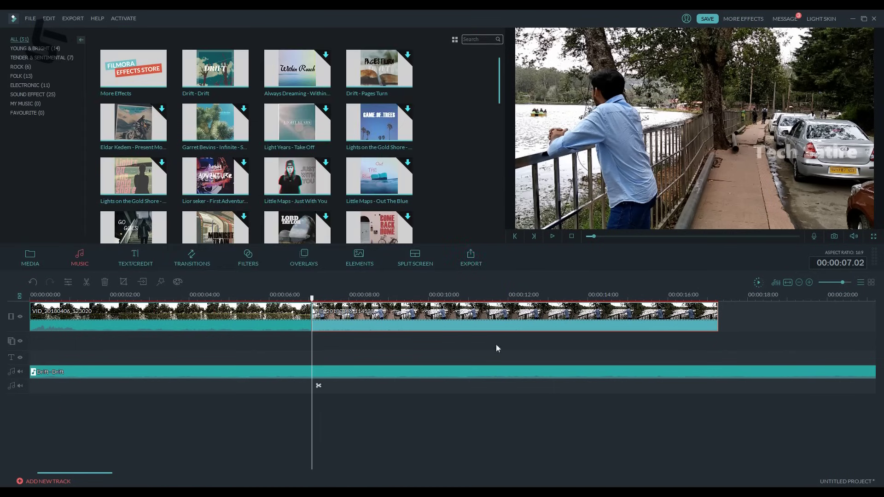
Step: Split the Drift - Drift music at 00:00:17.08, where the video ends, and delete the part after the cut
click(666, 297)
drag(666, 297, 720, 298)
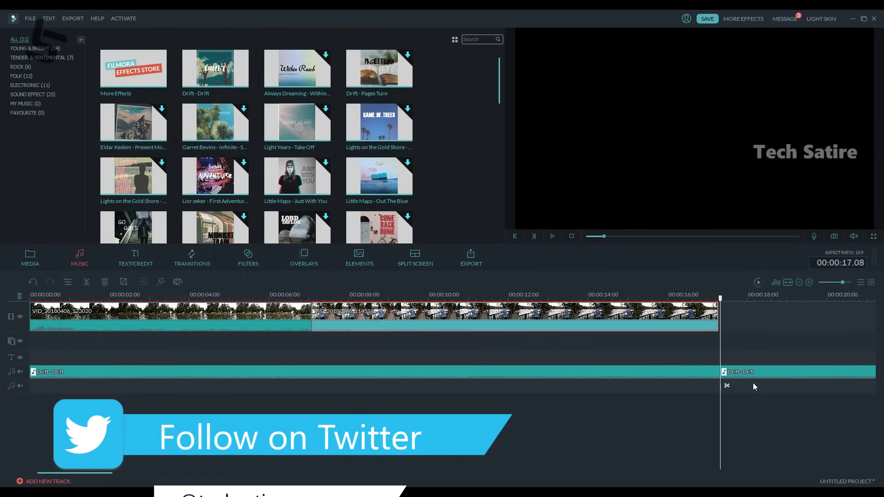
key(Delete)
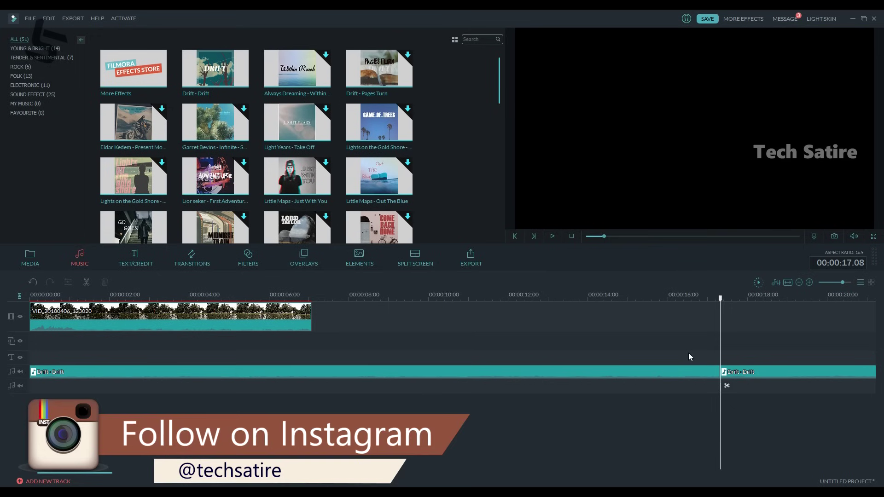
key(ctrl+z)
click(743, 376)
key(Delete)
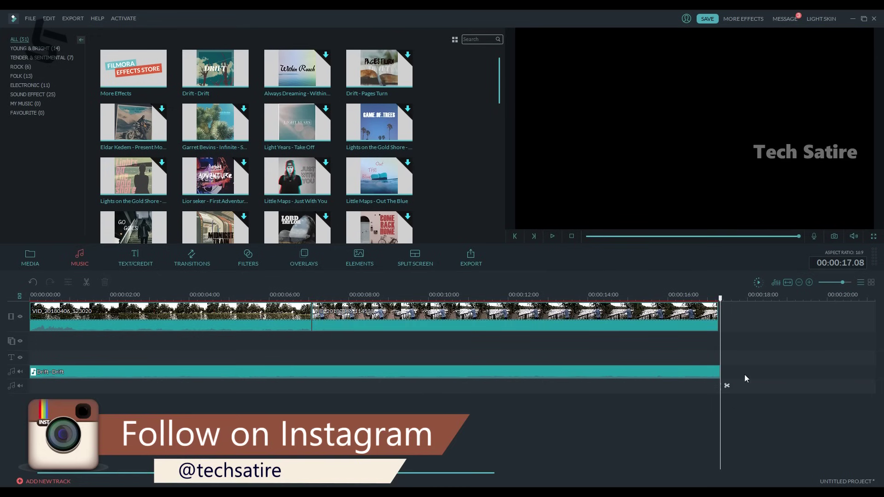
Step: Scrub through the sequence and around the junction of the two video clips to review it with the music
click(492, 297)
click(355, 297)
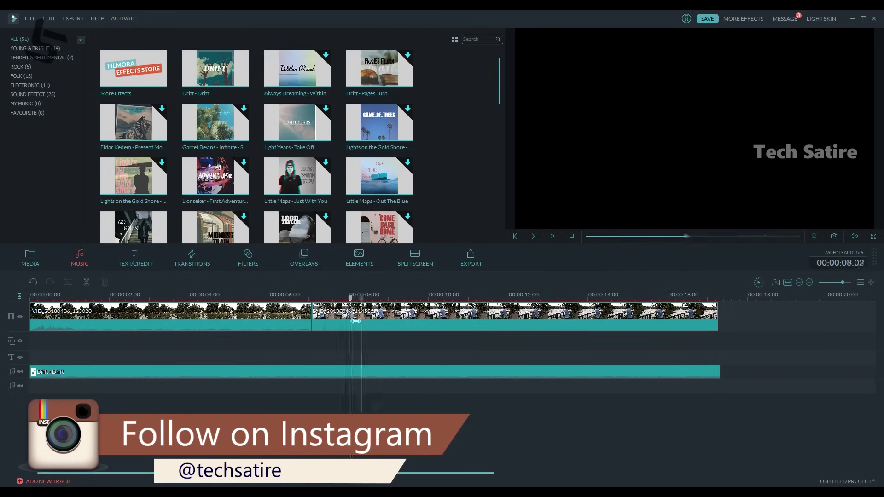
click(184, 297)
drag(189, 310, 343, 312)
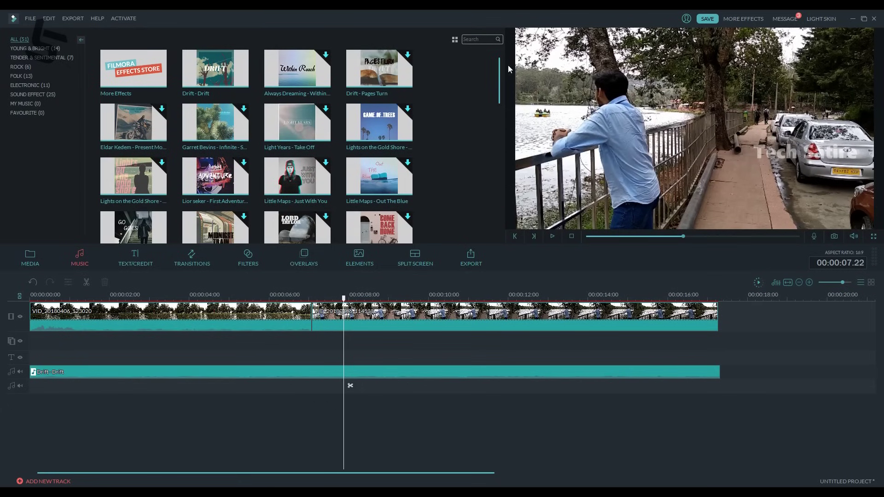
click(500, 98)
drag(345, 300, 325, 300)
Step: View the Sample Colors in the media library and bring the playhead to 00:00:07.04, near the junction of the clips
click(20, 259)
click(30, 48)
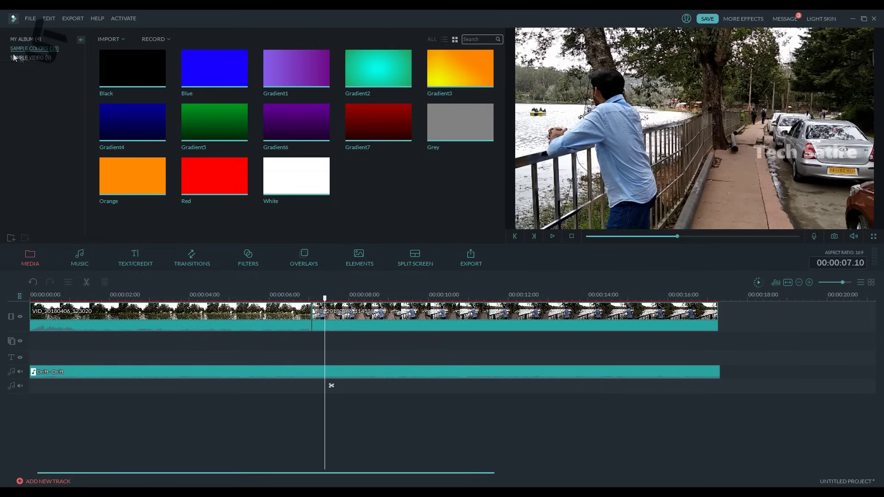
click(364, 324)
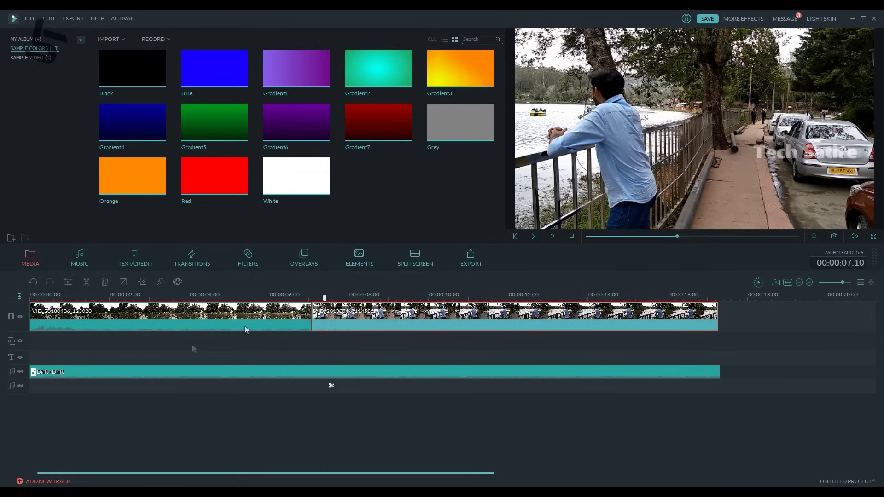
click(357, 348)
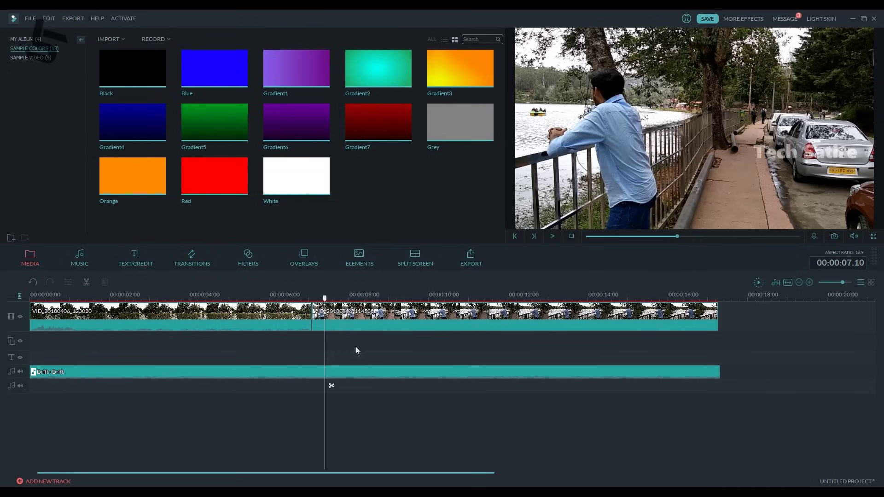
mouse_move(325, 298)
mouse_down()
mouse_move(271, 297)
mouse_move(328, 297)
mouse_move(316, 297)
mouse_up()
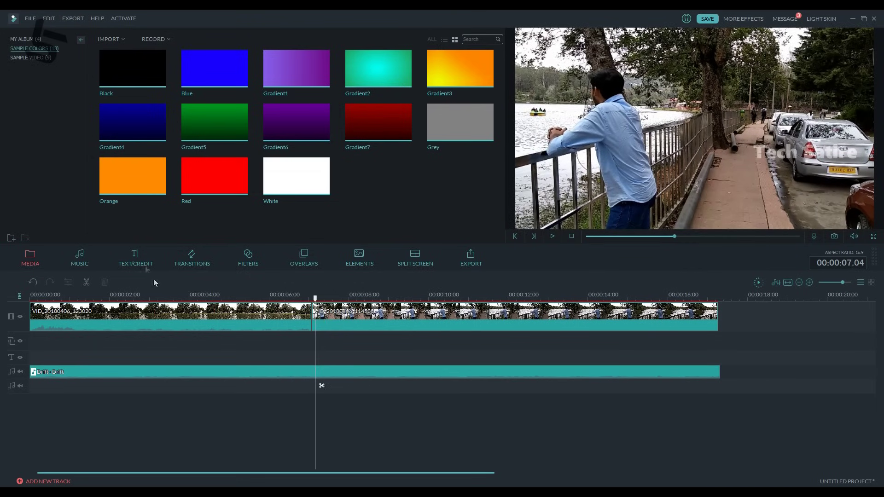
Step: Insert the Opener 3 title with its background at the start of the timeline, ahead of the VID_20180406_123020 clip
click(136, 254)
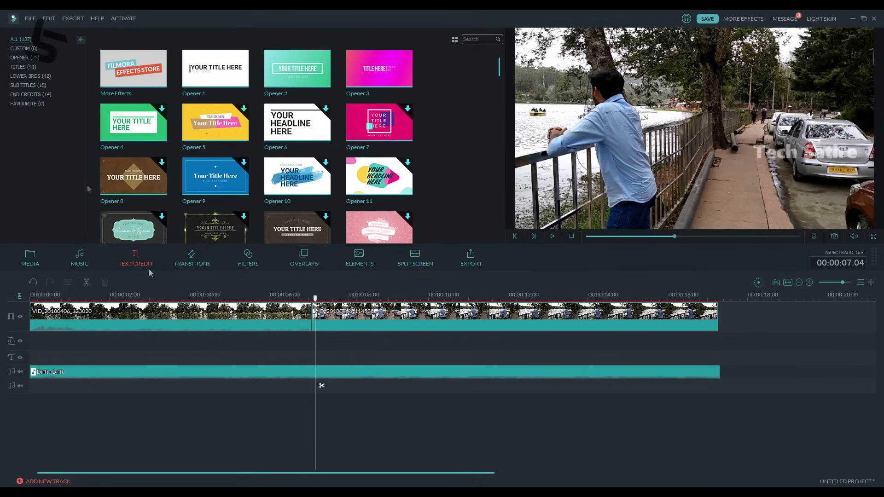
click(27, 58)
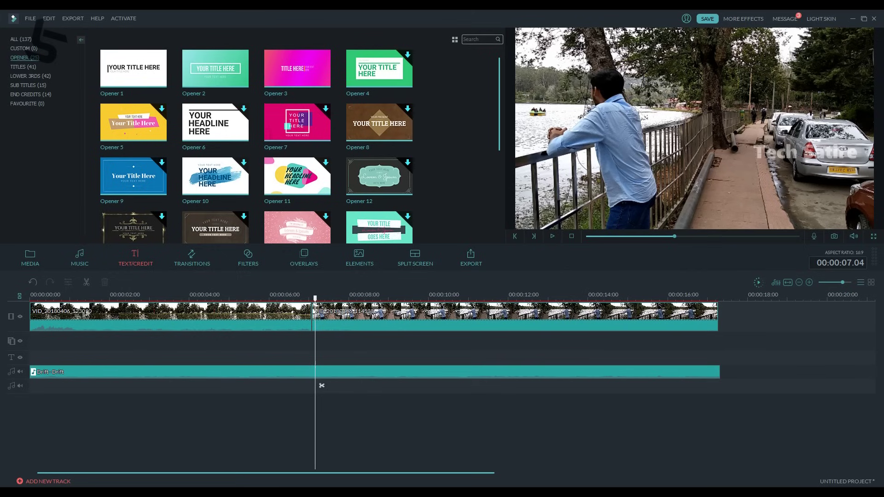
click(51, 325)
click(37, 298)
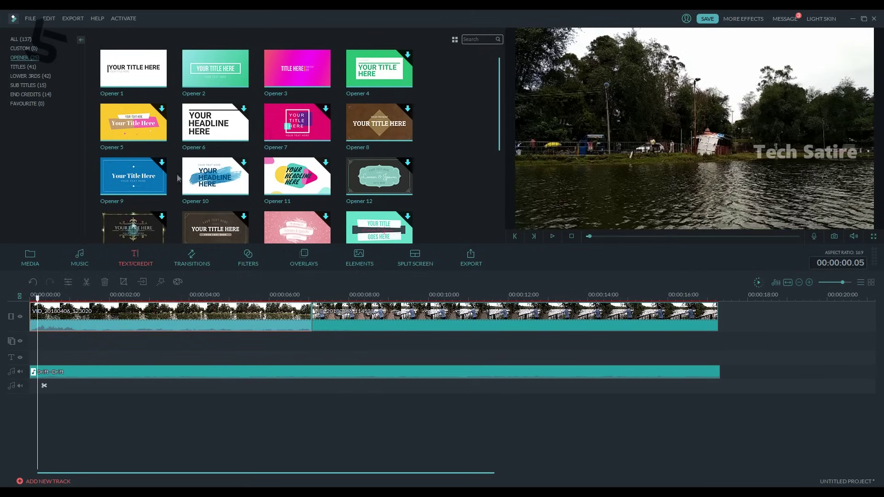
drag(280, 77, 40, 360)
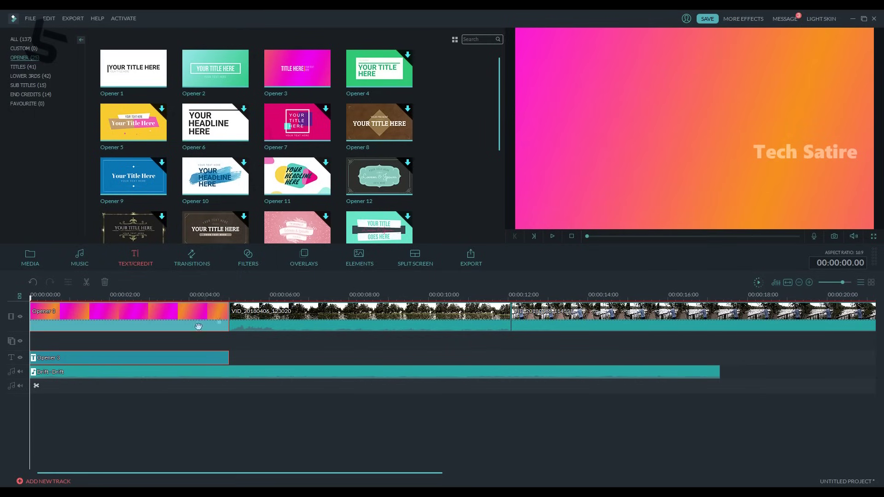
Step: Replace the opener's main title with "Travelogue" and its side text with "Shot at Kodaikanal" on two lines
double_click(159, 317)
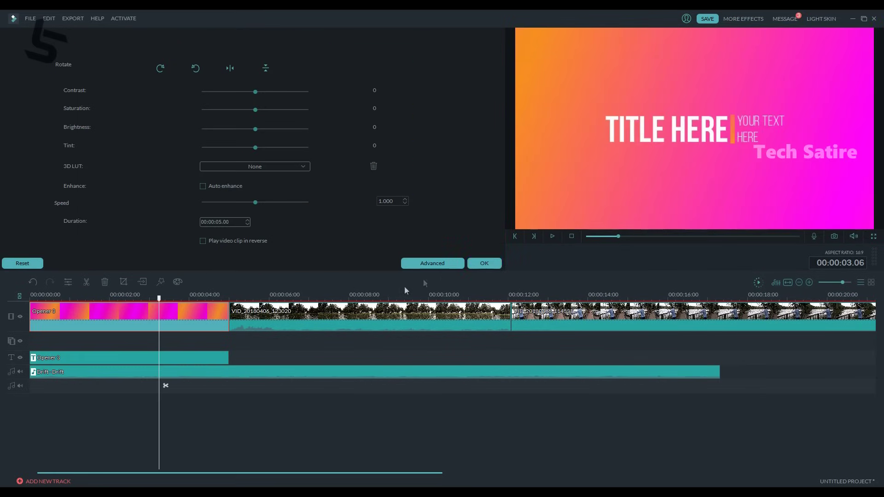
click(484, 263)
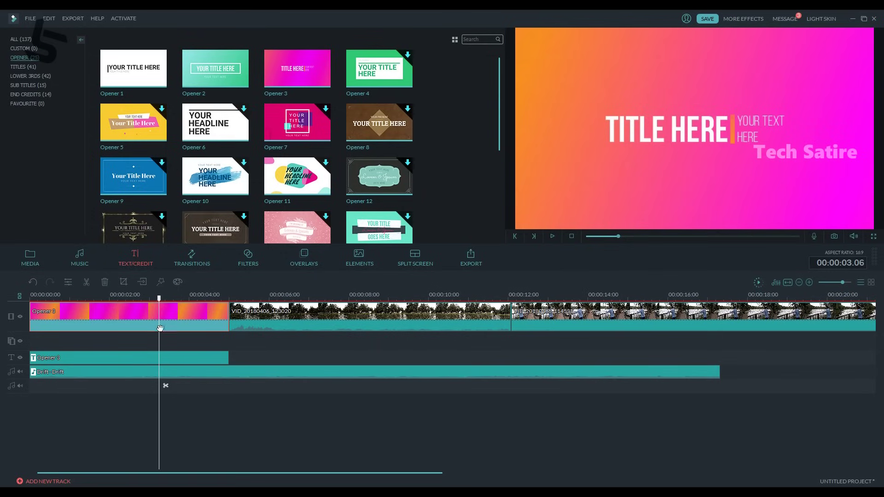
double_click(665, 135)
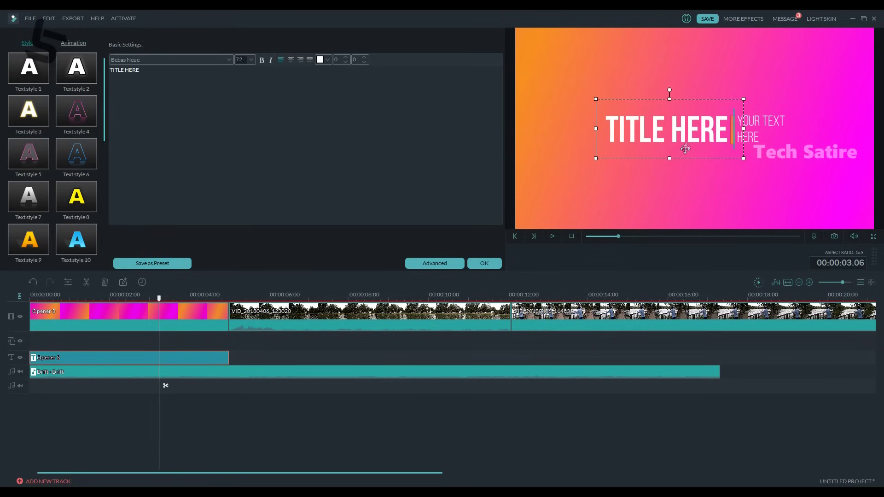
key(BackSpace)
key(BackSpace)
key(BackSpace)
key(BackSpace)
key(BackSpace)
key(BackSpace)
key(BackSpace)
key(BackSpace)
key(BackSpace)
key(BackSpace)
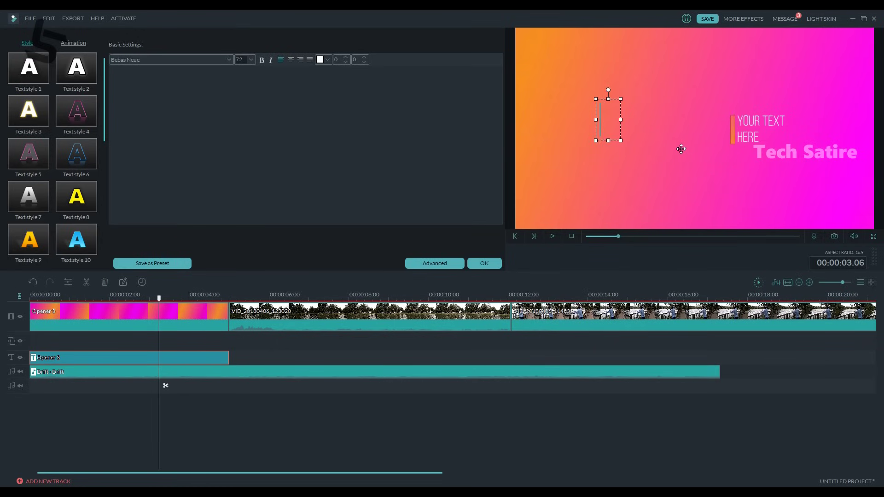
click(783, 120)
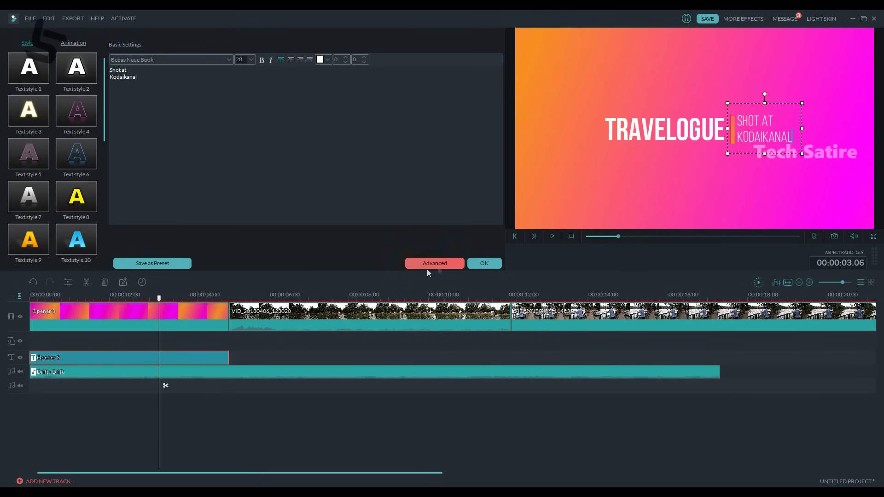
click(470, 263)
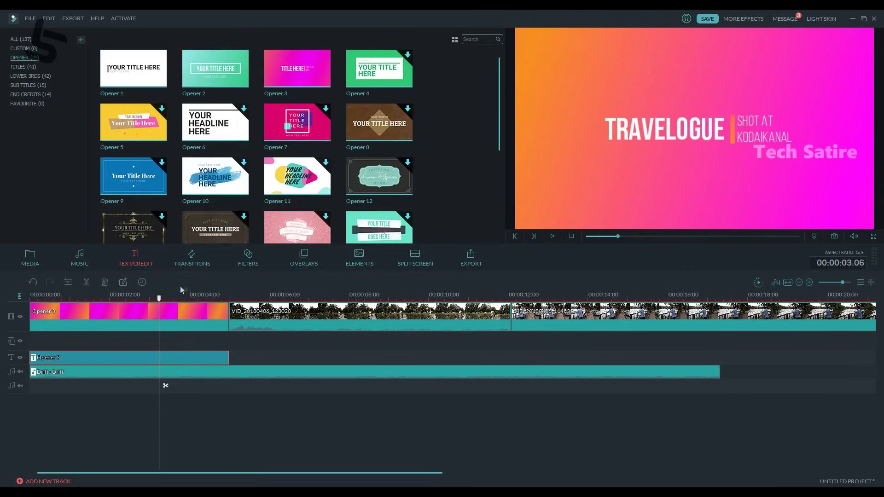
Step: Play the sequence from the start to review the opener title and its change to the first video clip
click(586, 237)
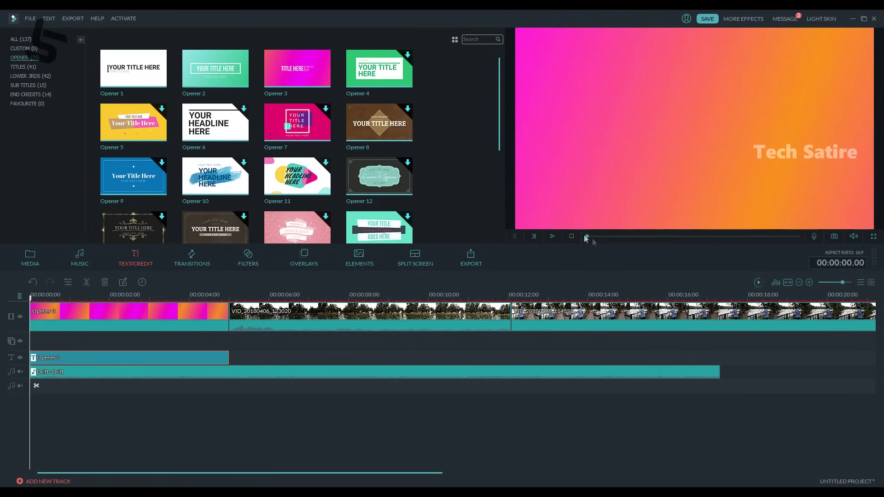
click(552, 237)
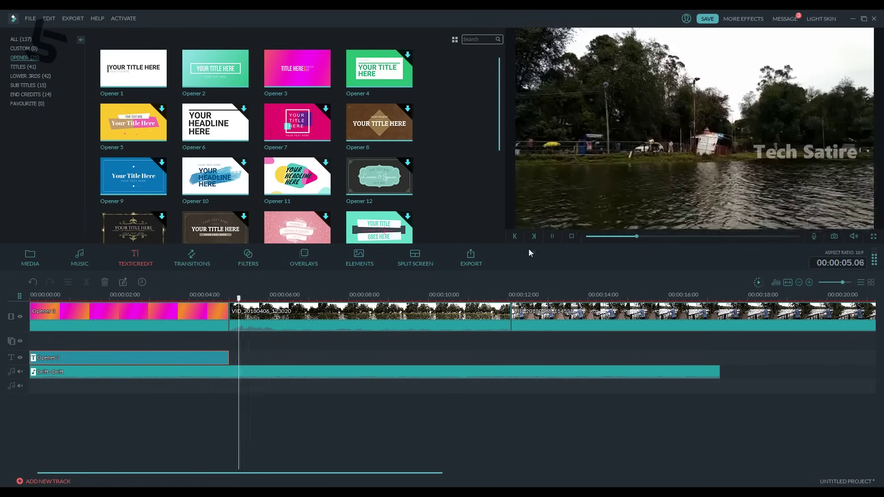
click(552, 238)
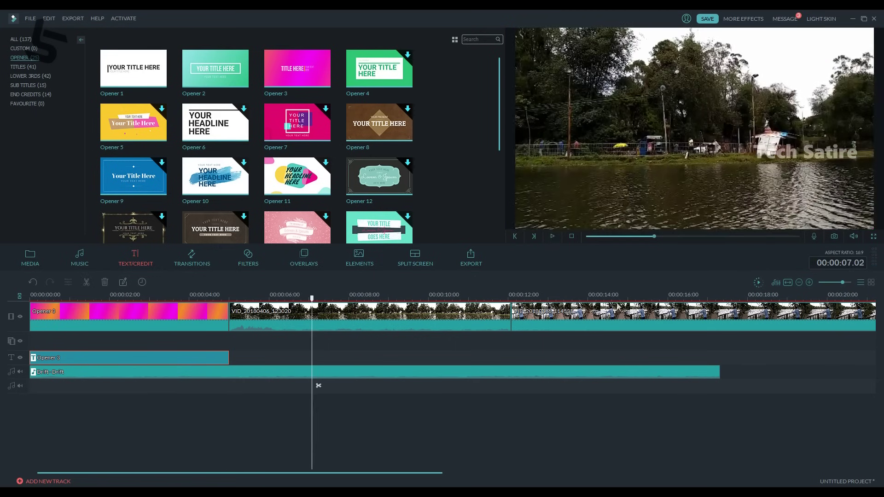
Step: Place the LowerThirds 3 title on the text track over the first video clip, starting at 00:00:07.07
scroll(316, 385, down, 1)
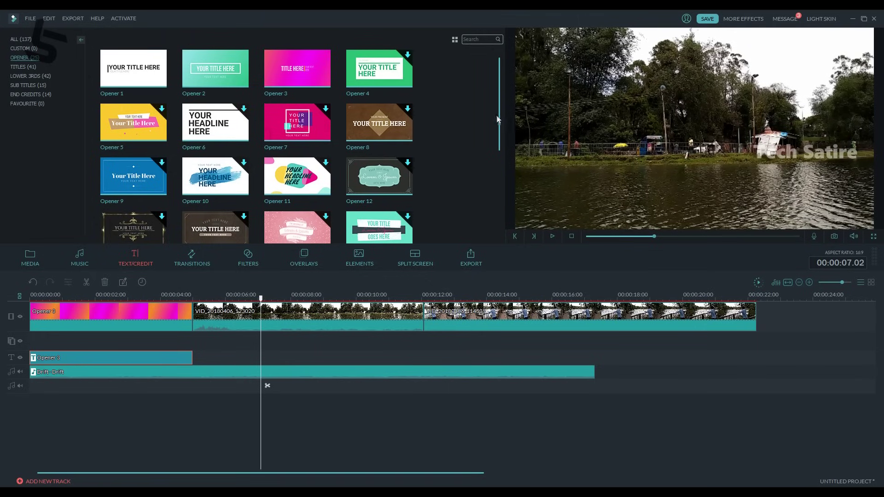
scroll(498, 120, down, 5)
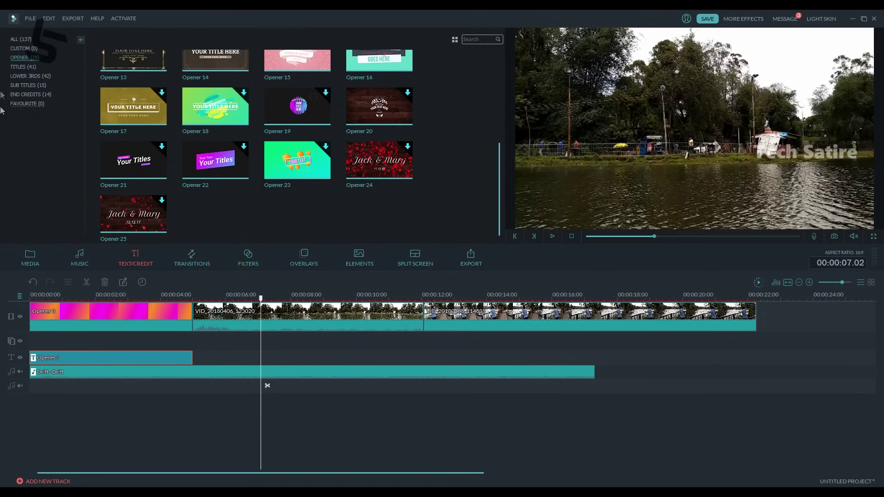
click(27, 75)
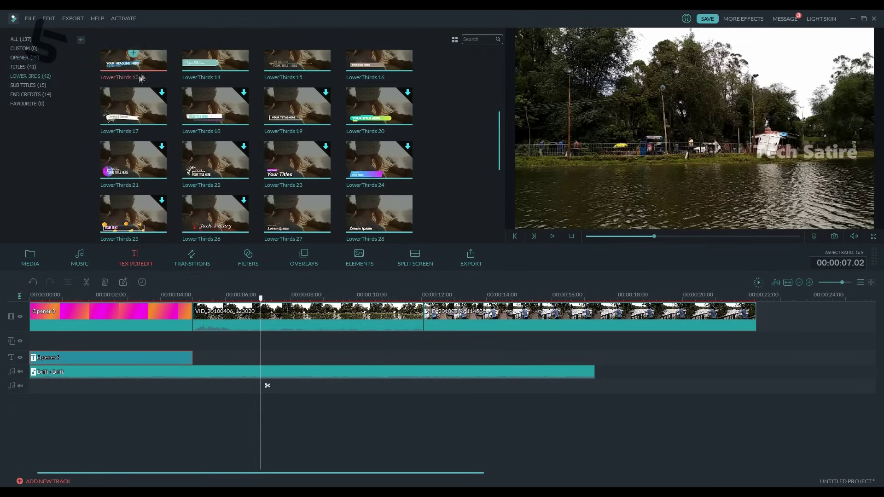
scroll(304, 166, up, 3)
drag(272, 73, 279, 311)
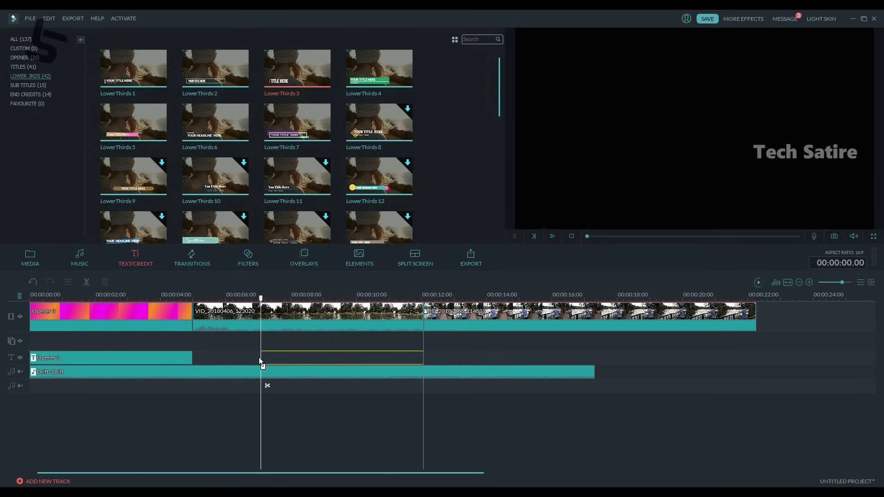
mouse_move(272, 355)
mouse_down()
mouse_move(415, 357)
mouse_move(268, 360)
mouse_up()
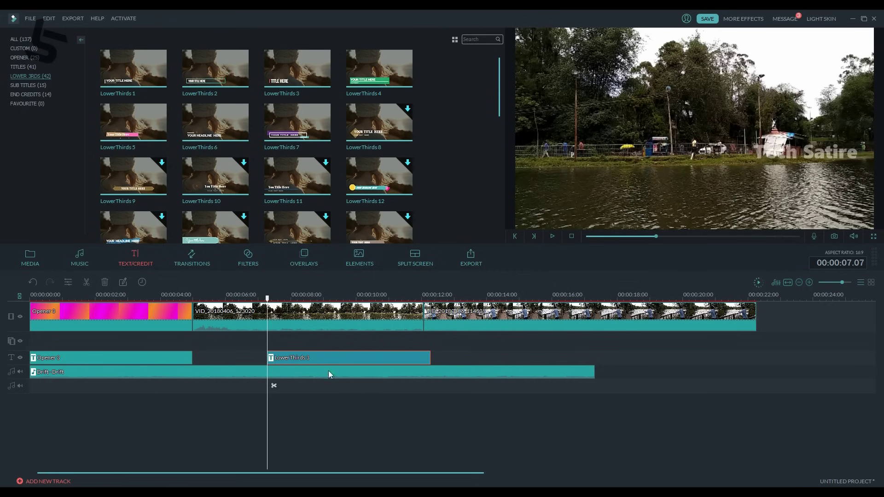
Step: Change the text of the LowerThirds 3 title to "Lake,Kodai"
double_click(317, 361)
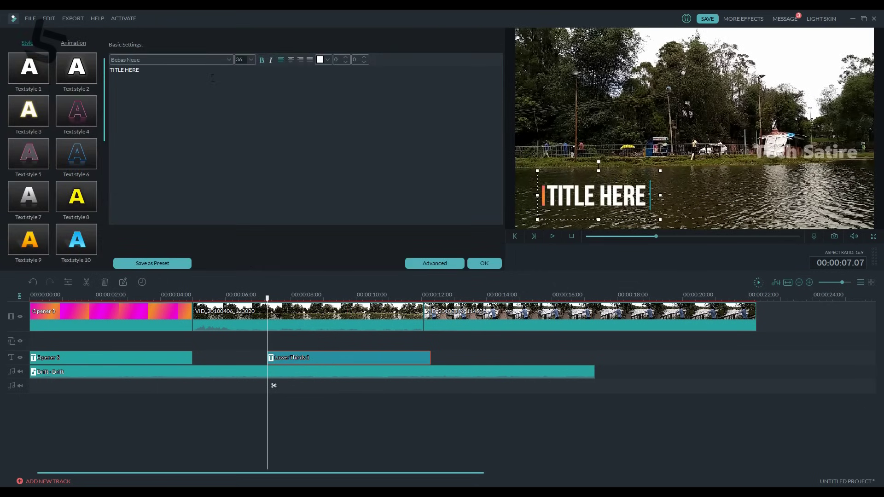
key(ctrl+a)
text(Lake,Kodai)
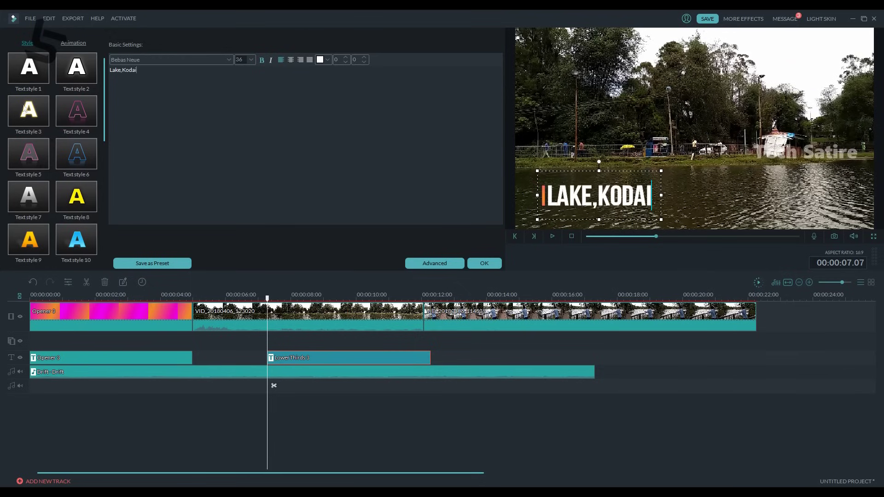
click(475, 263)
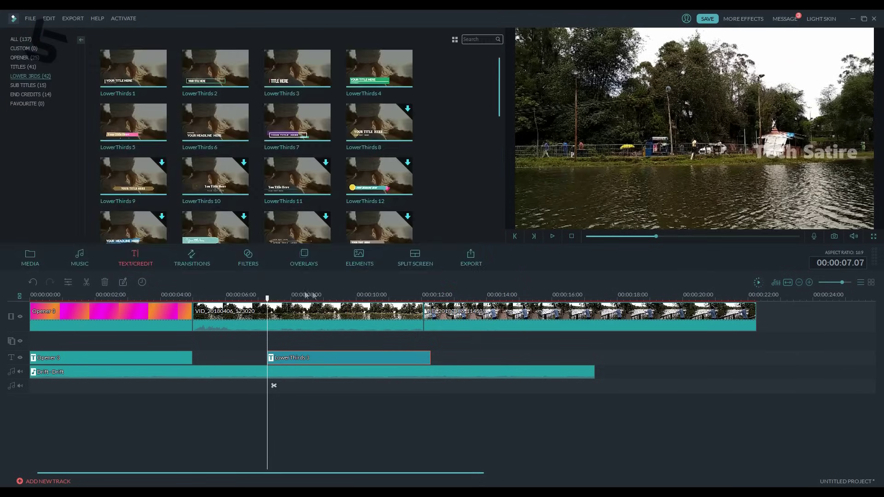
Step: Play the first video clip from near its beginning to review the lower-third title
drag(269, 299, 198, 299)
click(554, 236)
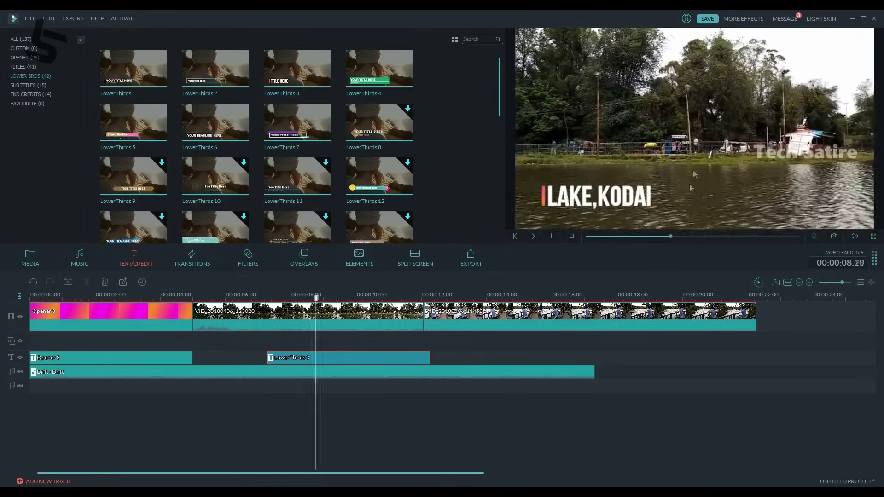
click(553, 237)
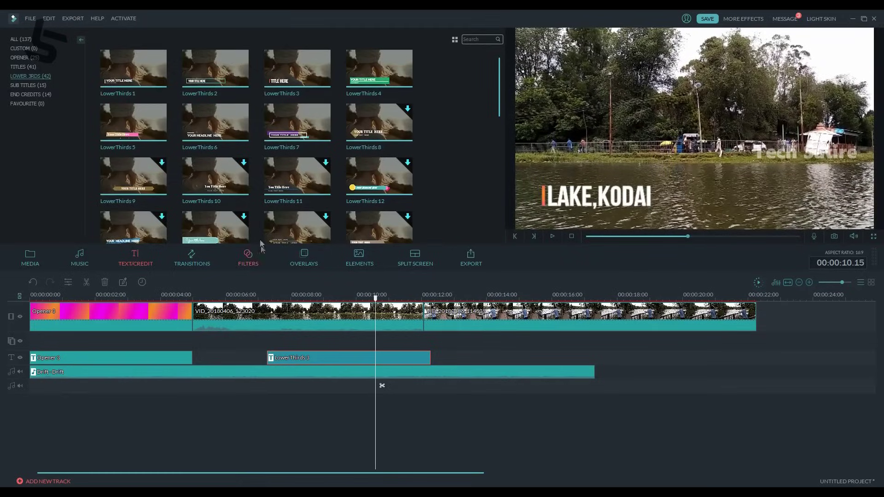
Step: Add the LowerThirds 5 title over the second video clip at 00:00:13.19 and change its text to "Lake"
drag(112, 128, 479, 366)
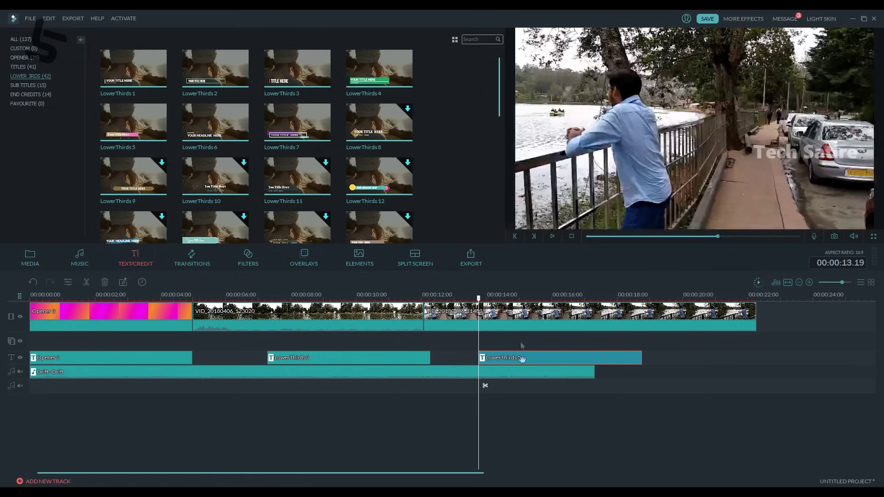
double_click(559, 359)
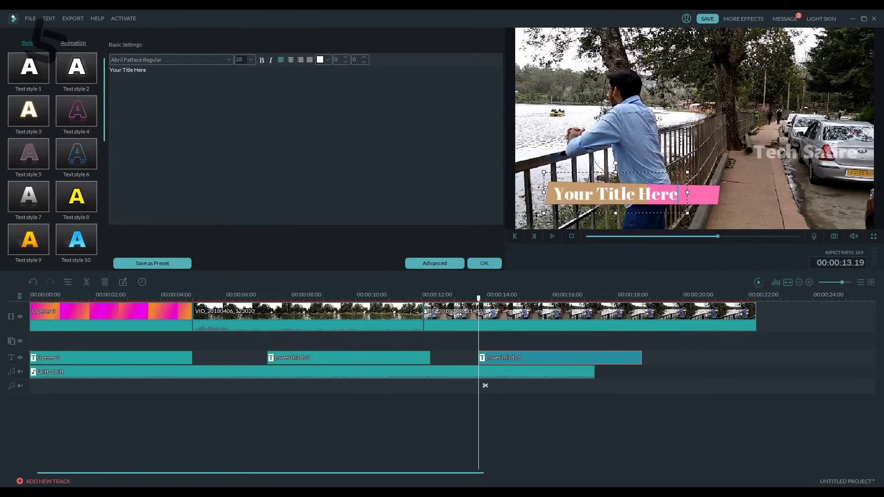
key(ctrl+a)
text(Lak)
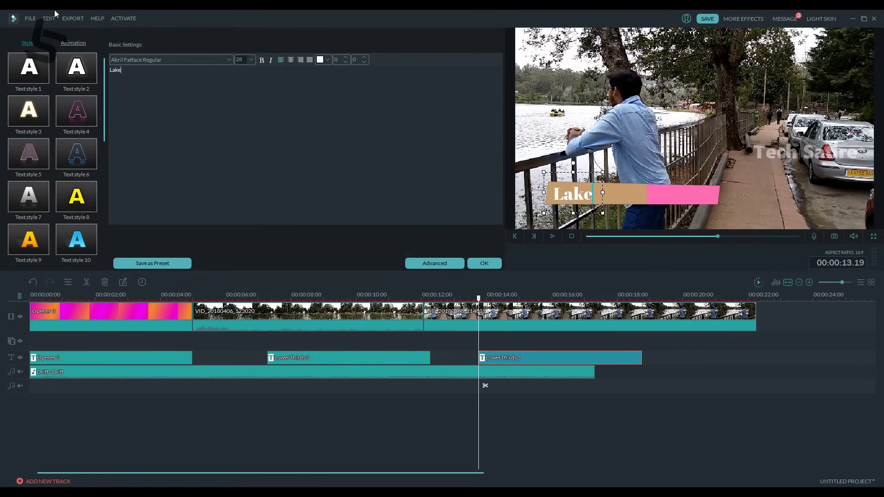
click(483, 265)
Step: Preview the LowerThirds 5 title from 00:00:12.22 and delete it from the text track
drag(478, 300, 450, 299)
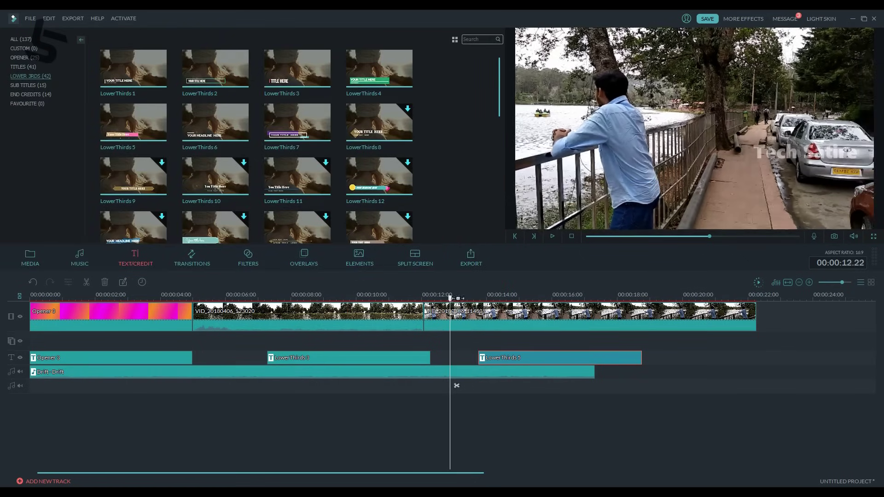
click(554, 236)
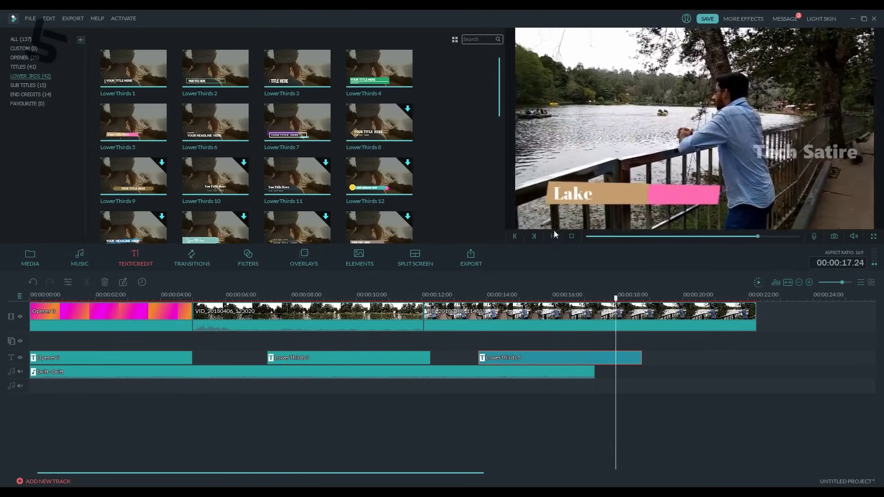
click(552, 237)
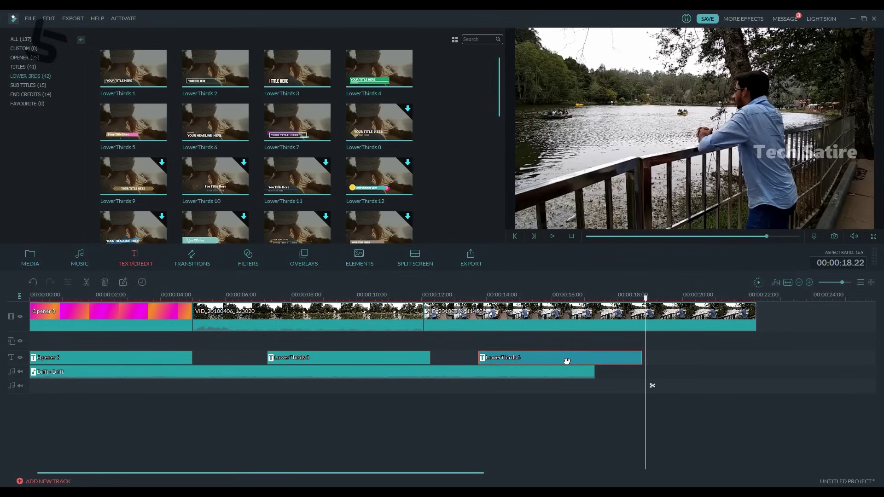
key(Delete)
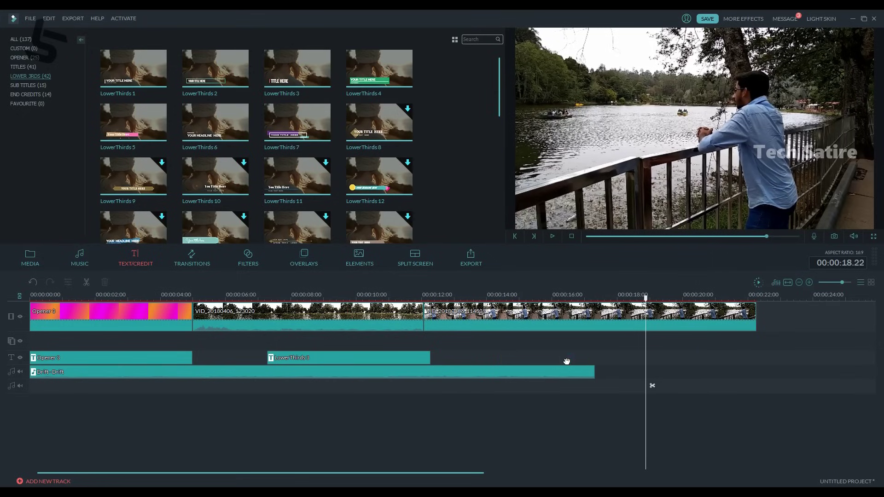
Step: Add the Credits 1 end credits to the text track directly after the last video clip and preview them
click(26, 94)
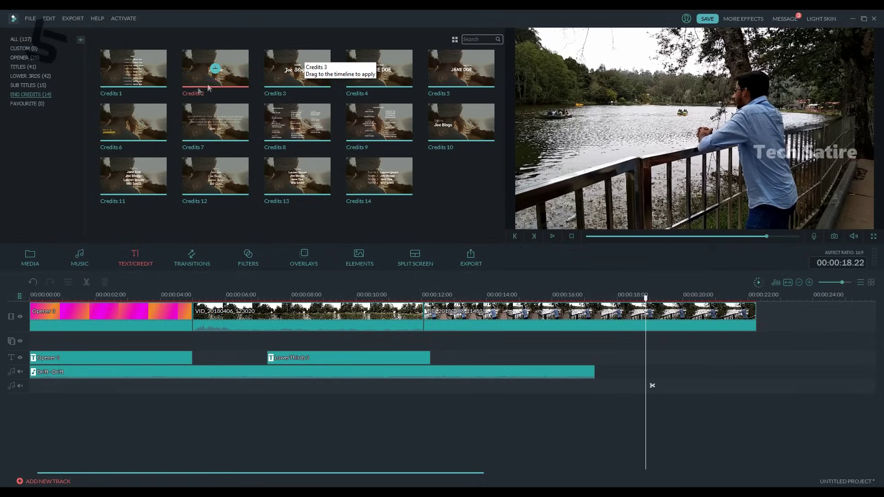
drag(156, 71, 767, 358)
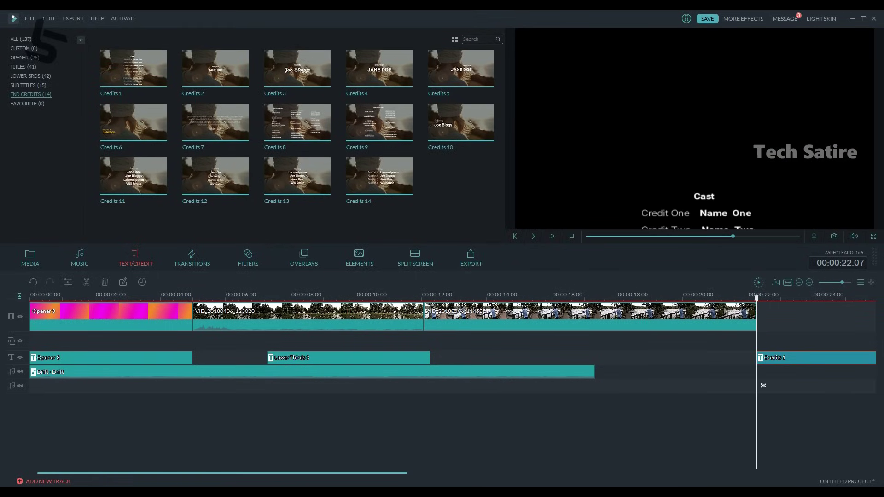
click(552, 236)
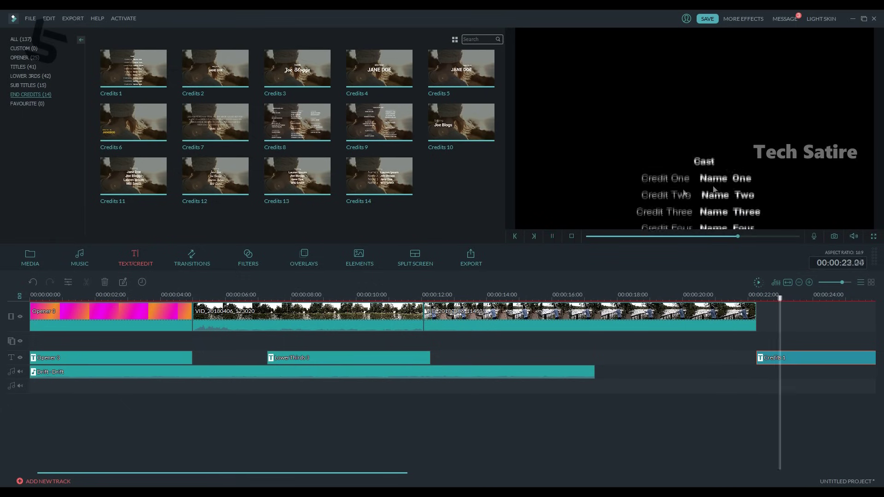
click(552, 235)
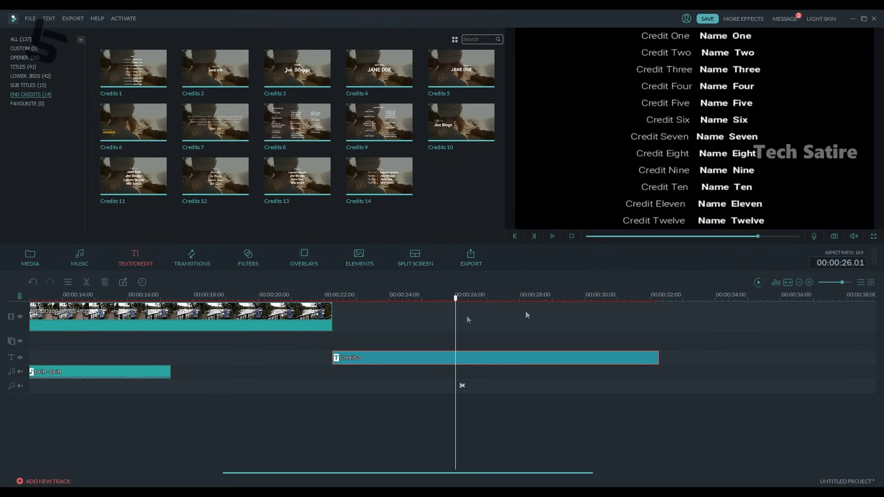
Step: Show the transitions library, preview the join between the two video clips from 00:00:11.11, and delete the lower-third title above it
scroll(275, 297, down, 2)
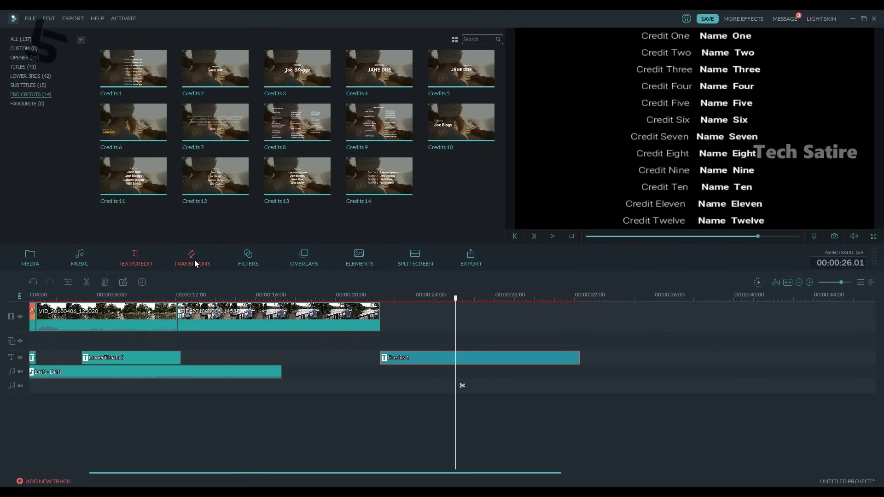
click(194, 259)
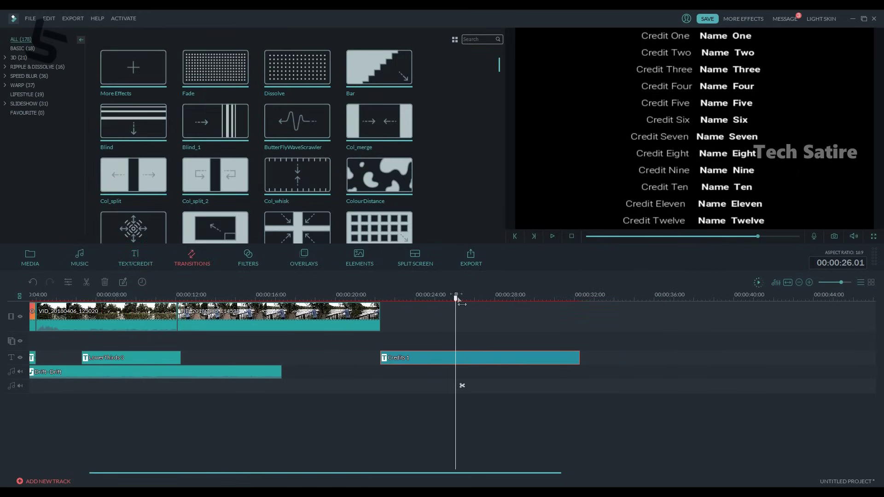
drag(457, 302, 164, 301)
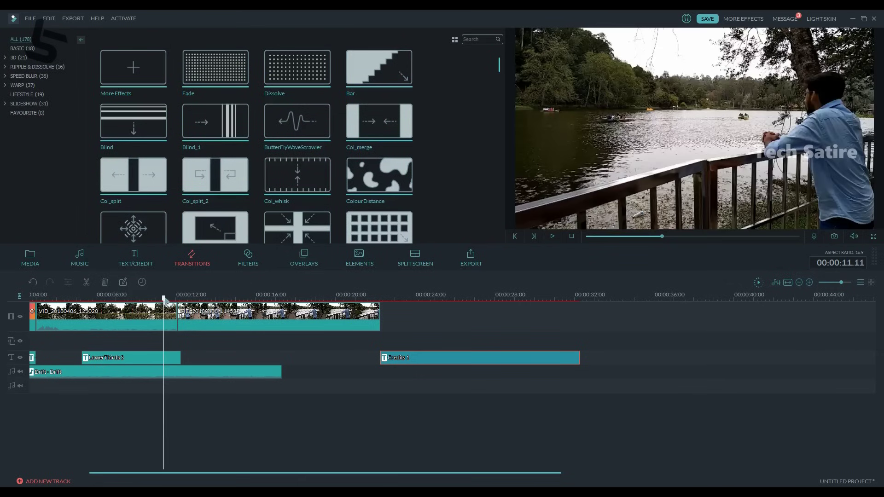
click(553, 236)
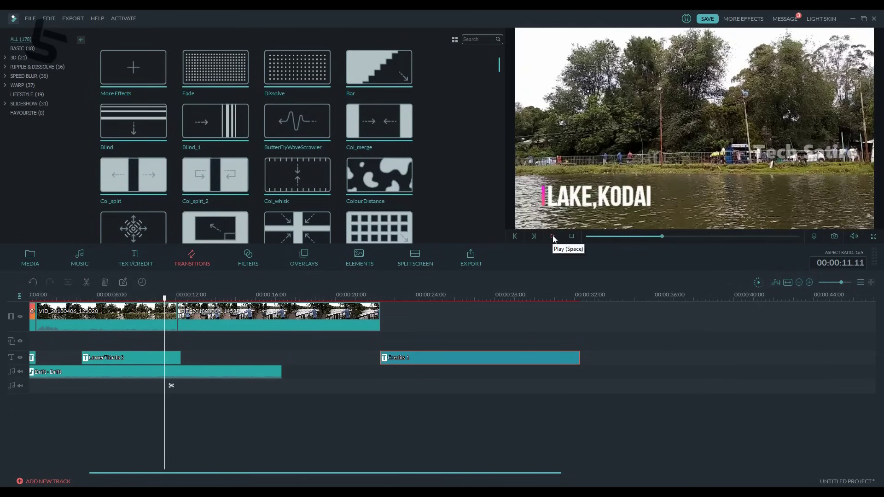
click(553, 236)
click(174, 358)
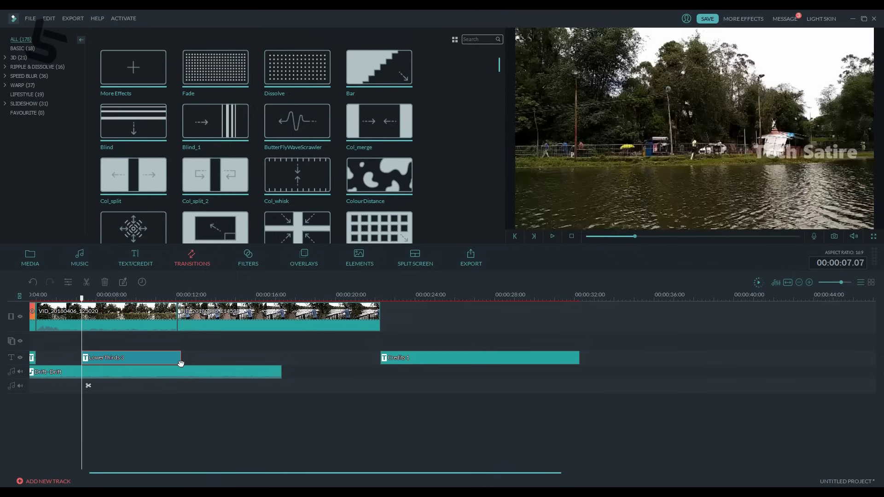
key(Delete)
Step: Add the Bar transition at the join between the two video clips and preview it from 00:00:10.14
drag(82, 300, 170, 297)
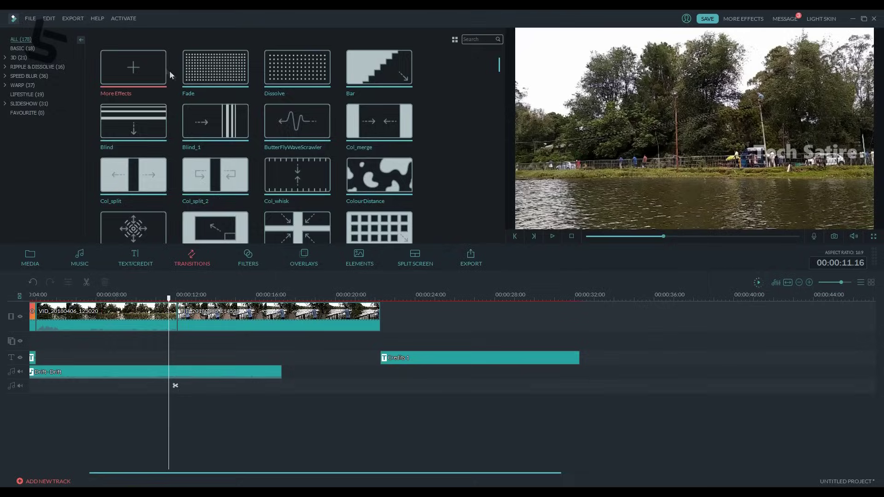
click(294, 67)
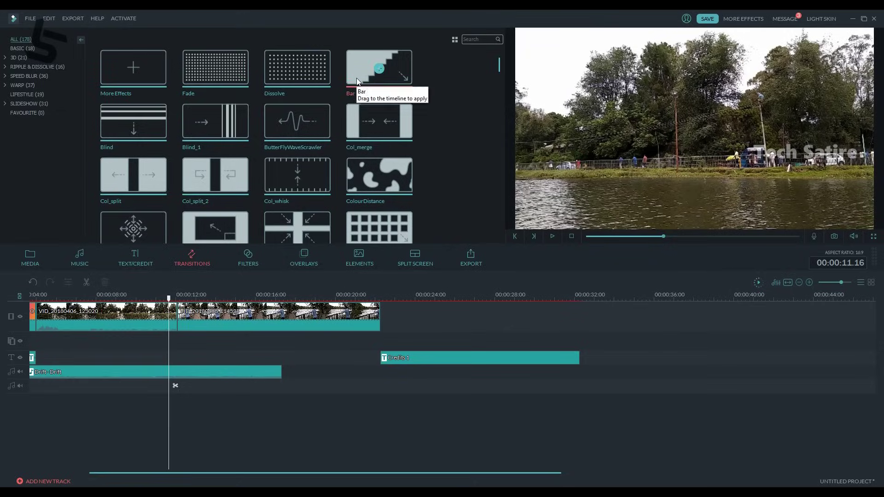
drag(353, 78, 369, 243)
drag(173, 326, 148, 299)
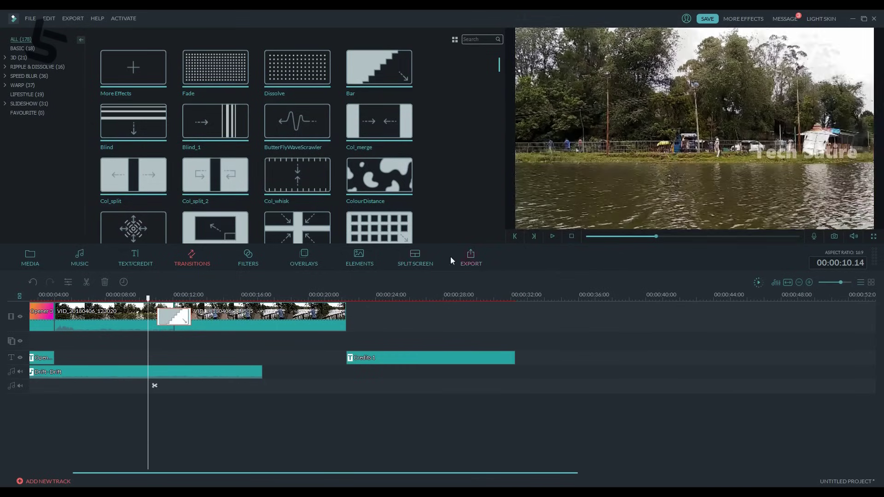
click(553, 237)
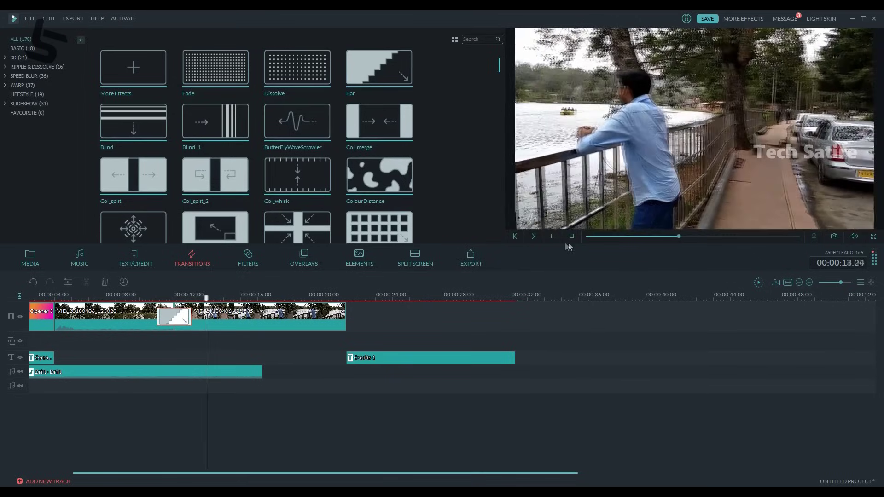
click(553, 237)
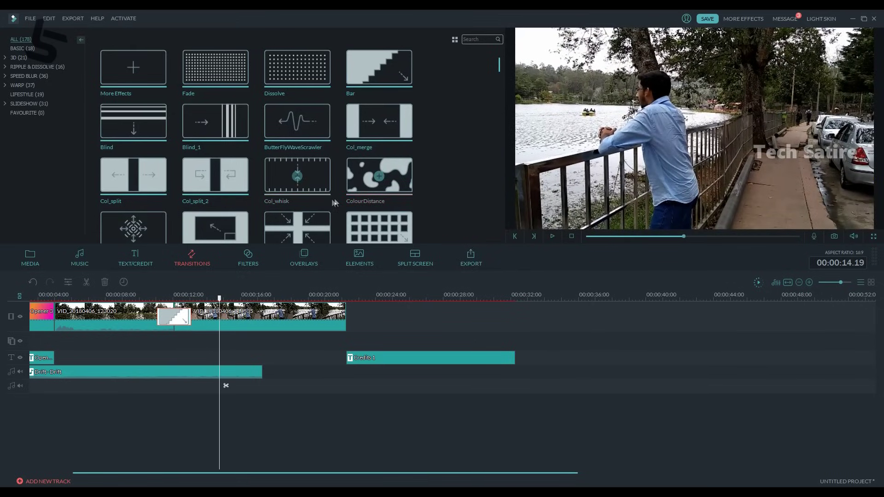
Step: Replace the transition between the two video clips with Morph from the Warp category and preview it from 00:00:10.14
drag(499, 70, 478, 74)
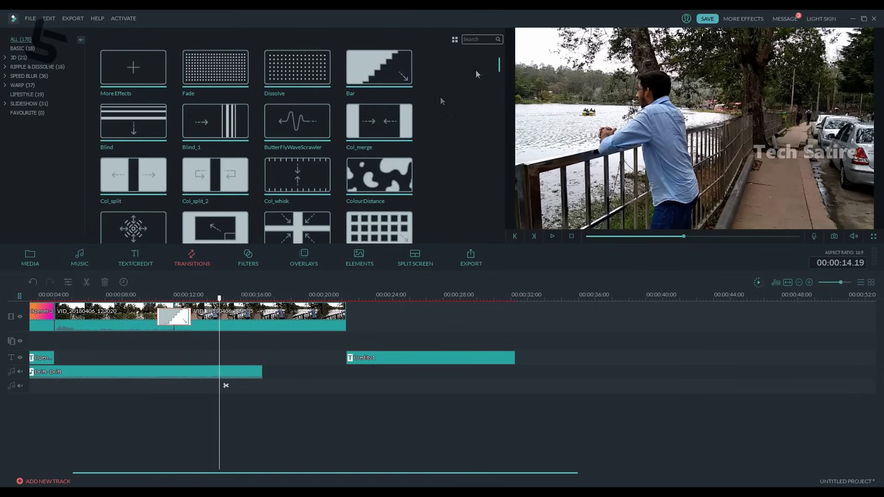
click(28, 85)
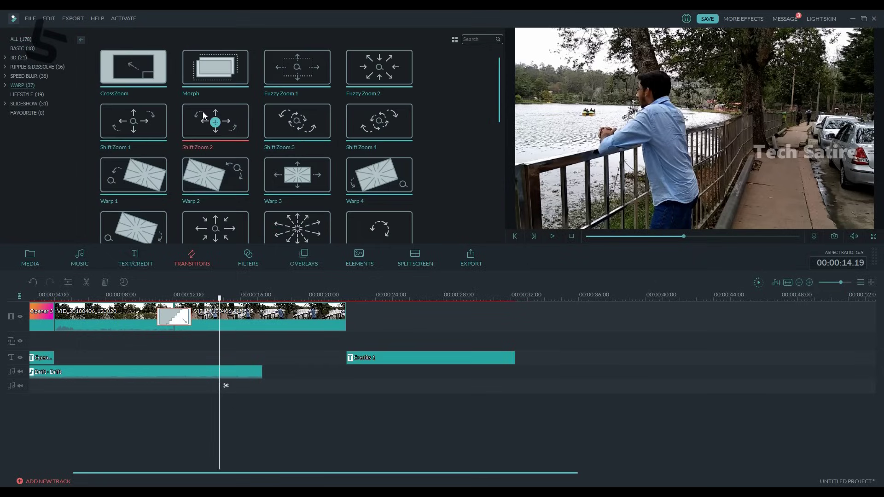
click(215, 69)
drag(175, 324, 175, 324)
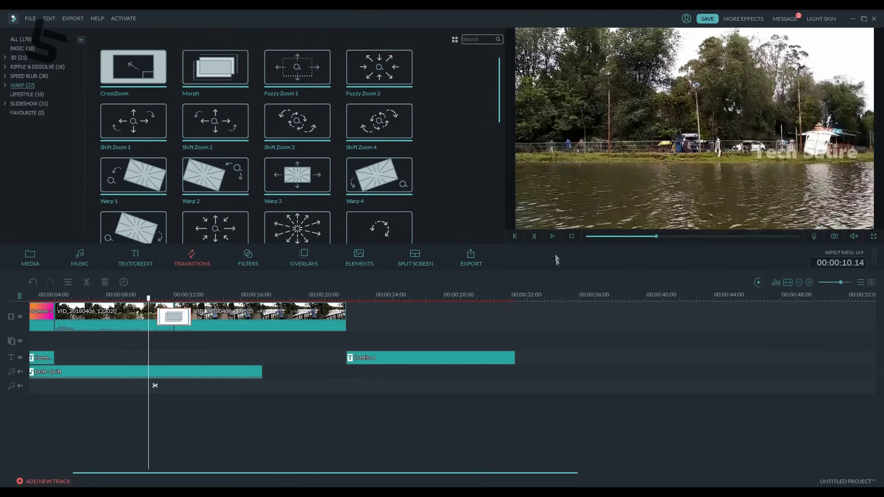
click(553, 237)
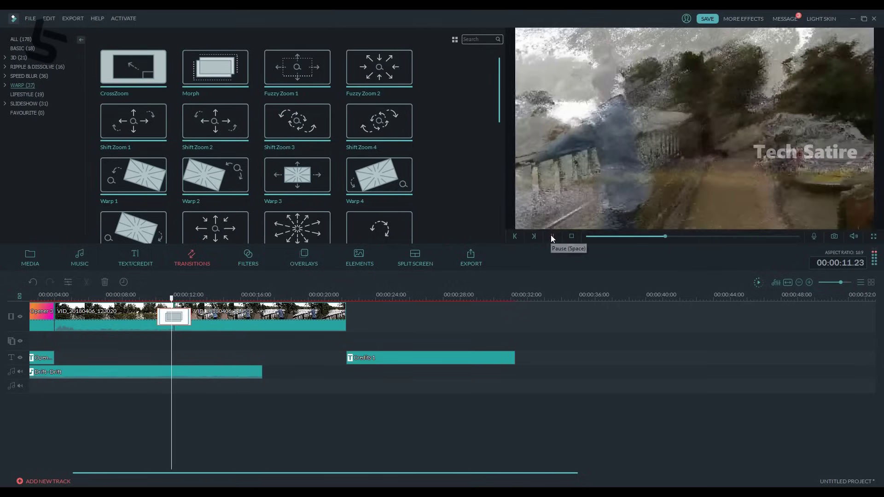
click(552, 237)
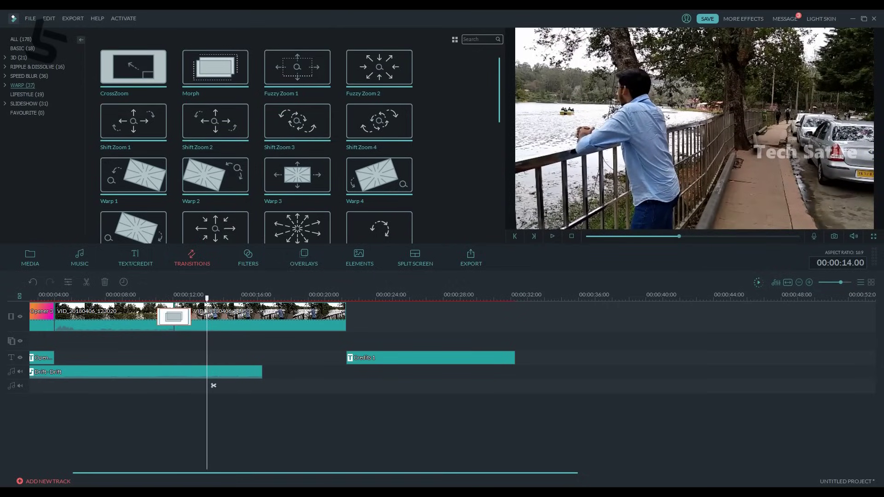
Step: Add the September filter below the second video clip at about 00:00:14.18 and preview it from 00:00:13.23
click(250, 257)
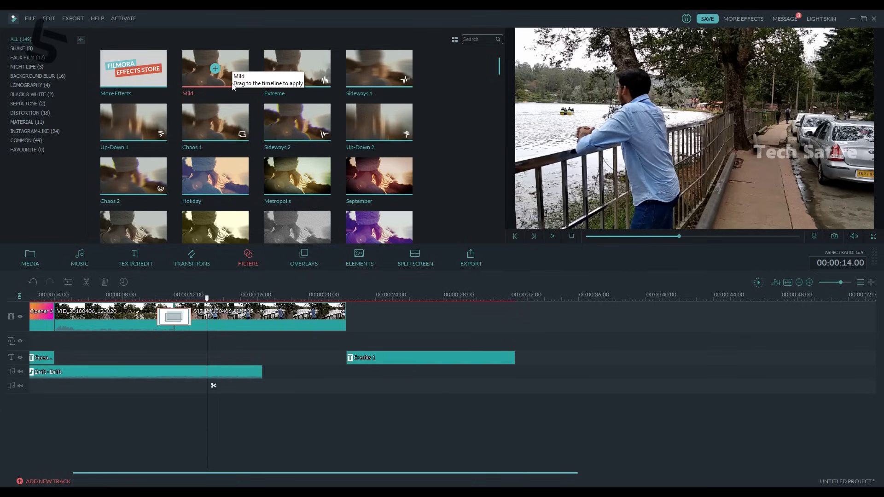
drag(379, 176, 220, 339)
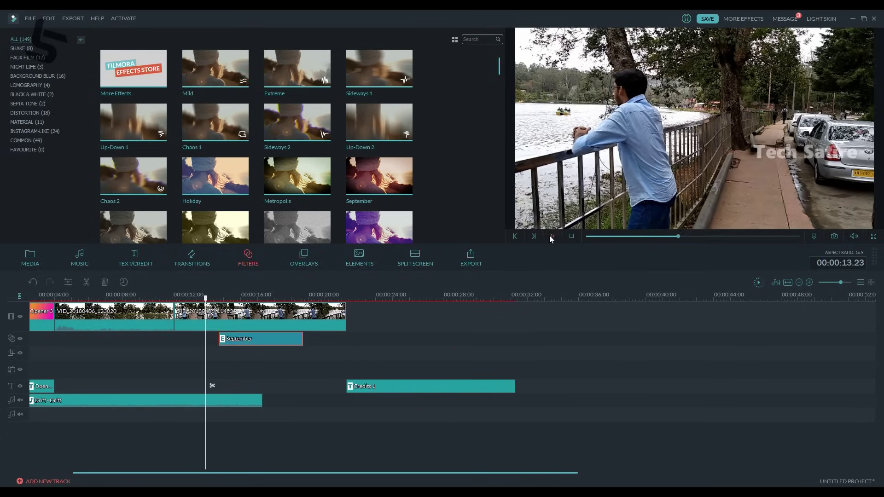
click(553, 236)
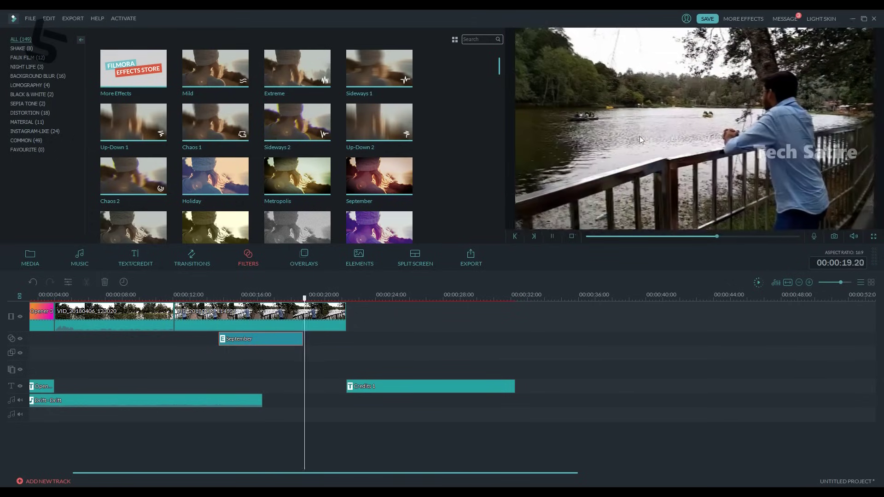
click(552, 236)
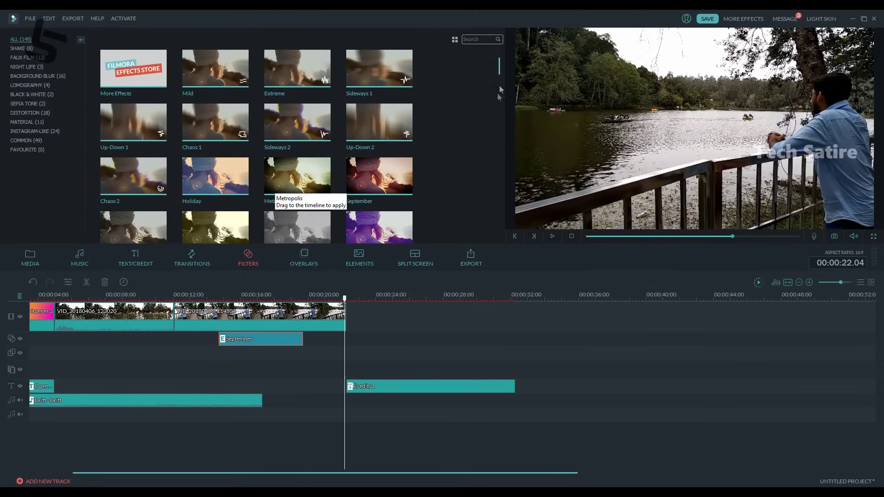
Step: Add the Sunkissed filter from the Sepia Tone category below the first video clip and preview it from 00:00:06.23
click(28, 103)
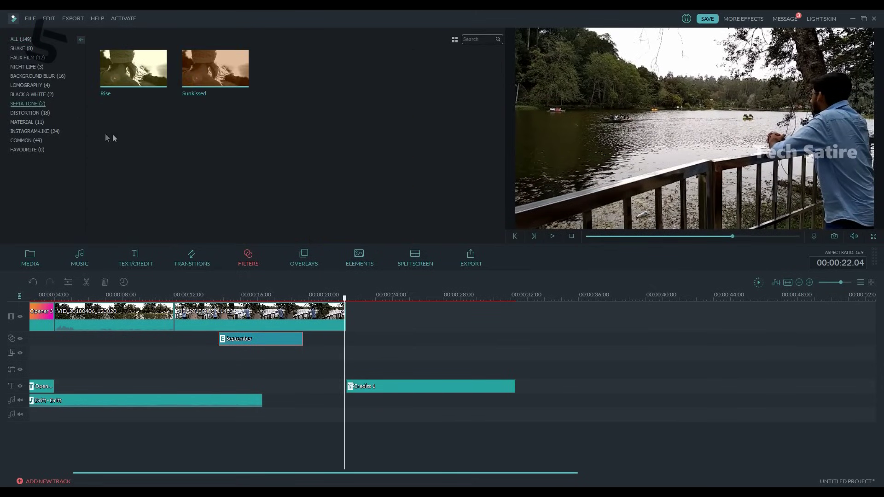
drag(196, 68, 99, 341)
drag(97, 304, 87, 300)
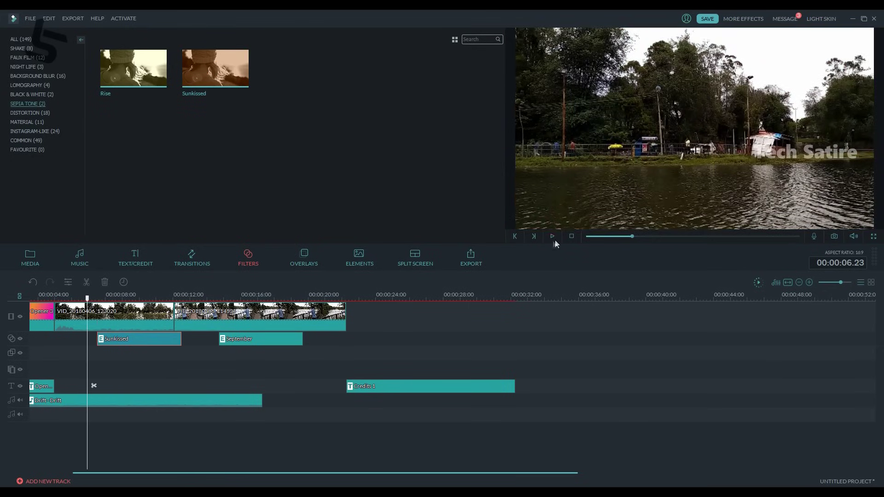
click(554, 236)
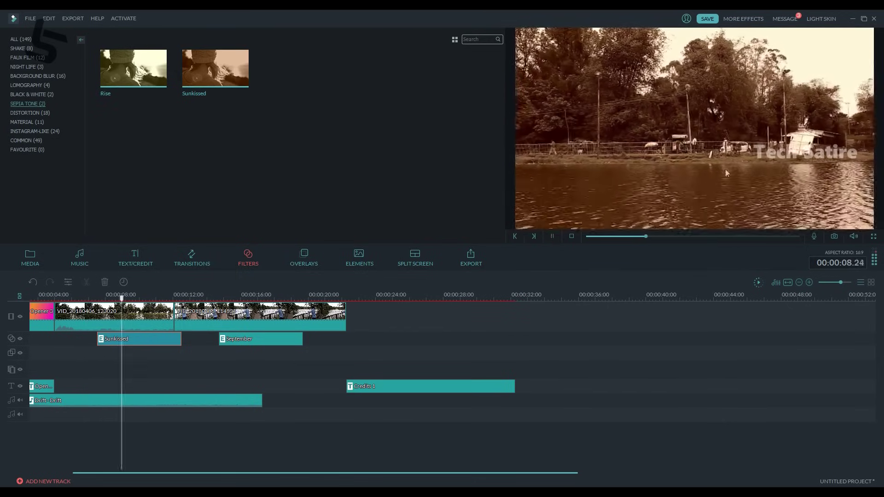
click(552, 238)
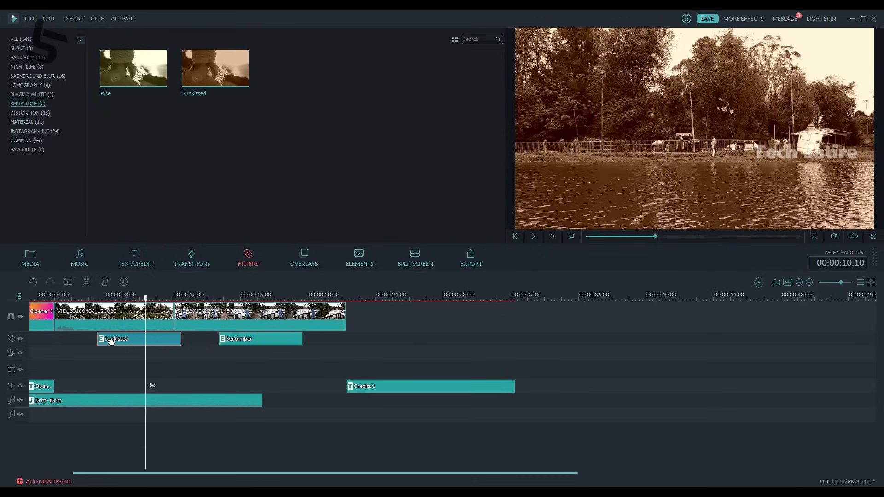
Step: Delete the Sunkissed and September filters from the effects track
key(Delete)
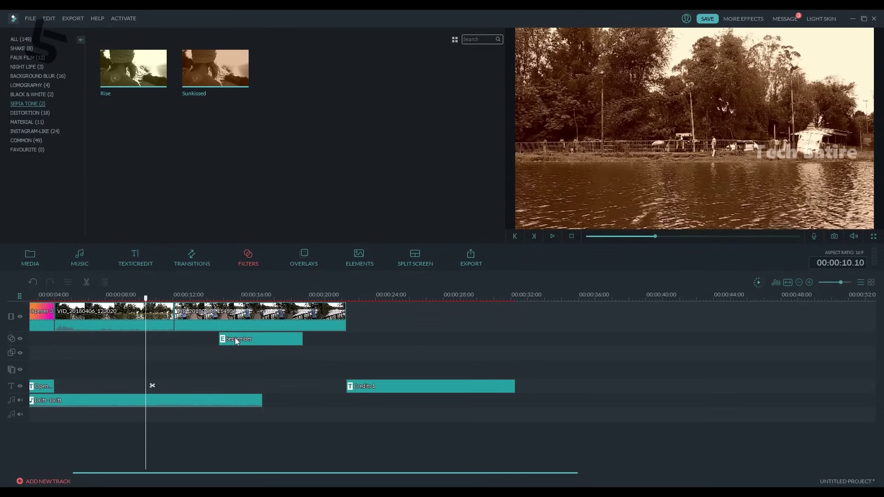
click(236, 339)
key(Delete)
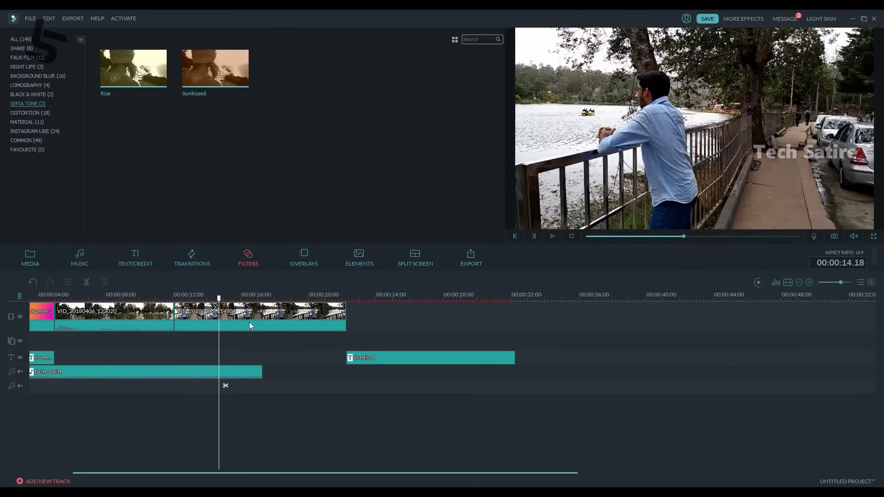
Step: Add the Cinema 21:9 overlay, stretched to span both video clips, and preview it from 00:00:05.00
click(308, 264)
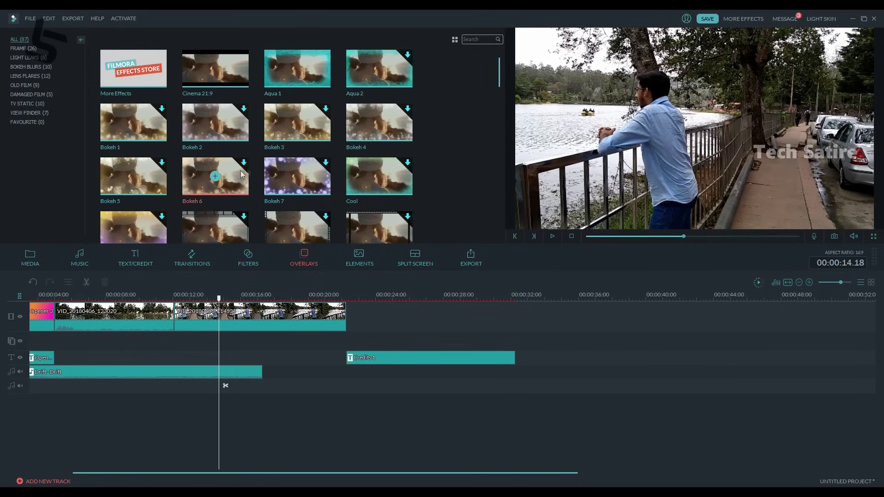
drag(199, 70, 213, 345)
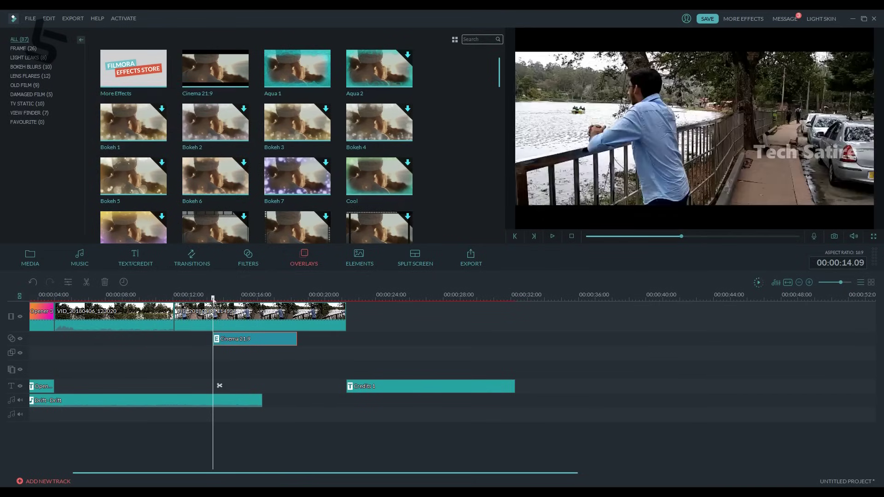
drag(213, 299, 60, 315)
drag(249, 339, 347, 340)
drag(347, 297, 54, 294)
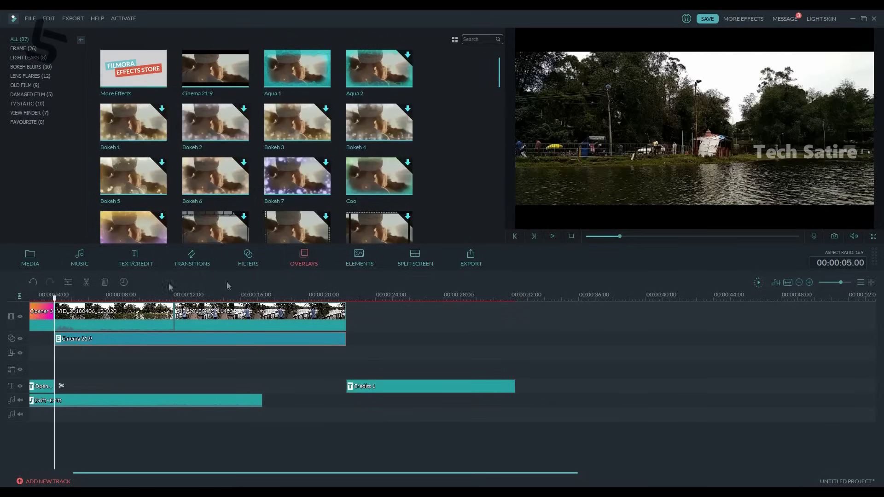
click(552, 236)
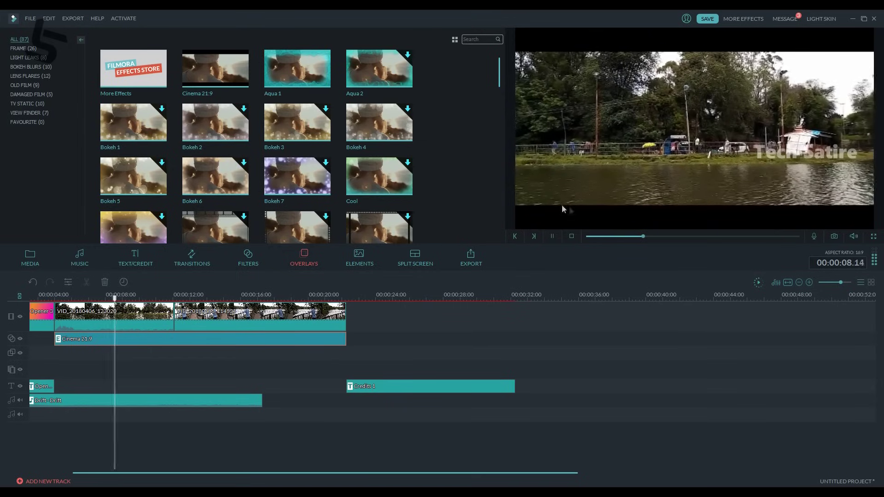
Step: Move the Cinema 21:9 overlay to start at about 00:00:13.16 under the second video clip and preview it from just before its start
drag(163, 343, 309, 344)
click(199, 295)
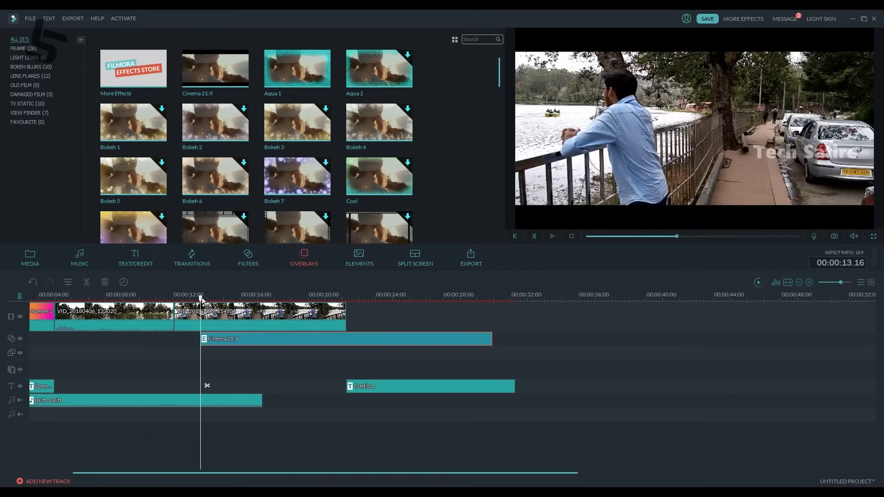
click(180, 297)
click(552, 237)
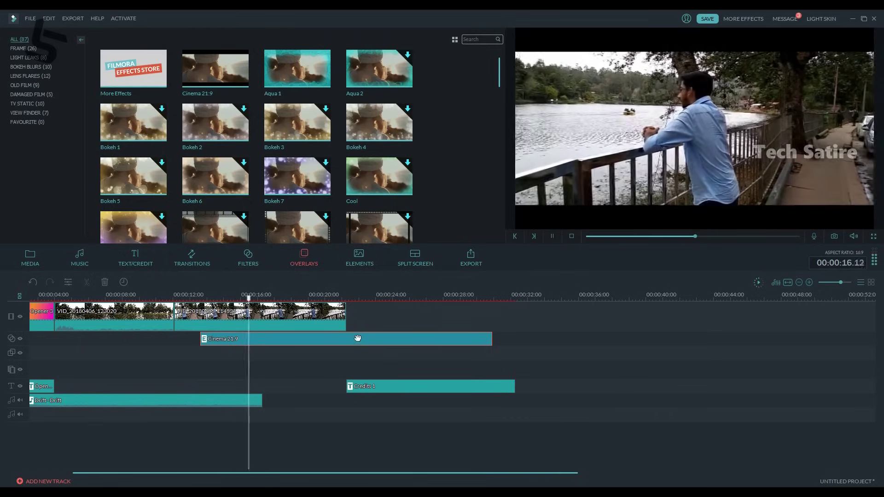
click(554, 236)
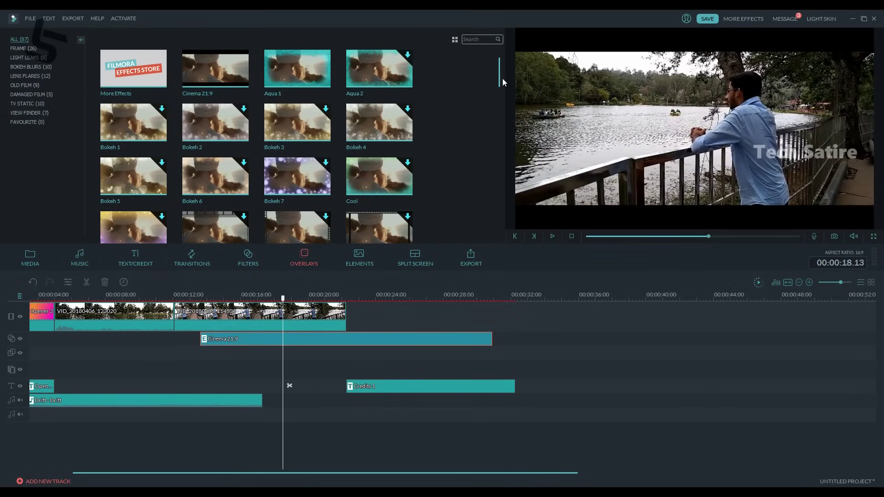
Step: Add the Bokeh Blur 1 overlay below the first video clip at about 00:00:07.24 and preview it from 00:00:07.13
scroll(495, 106, down, 10)
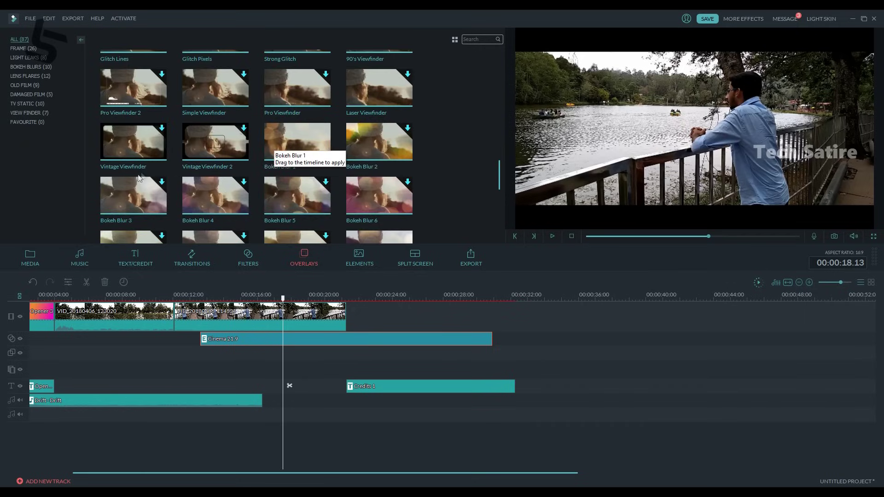
drag(264, 141, 123, 337)
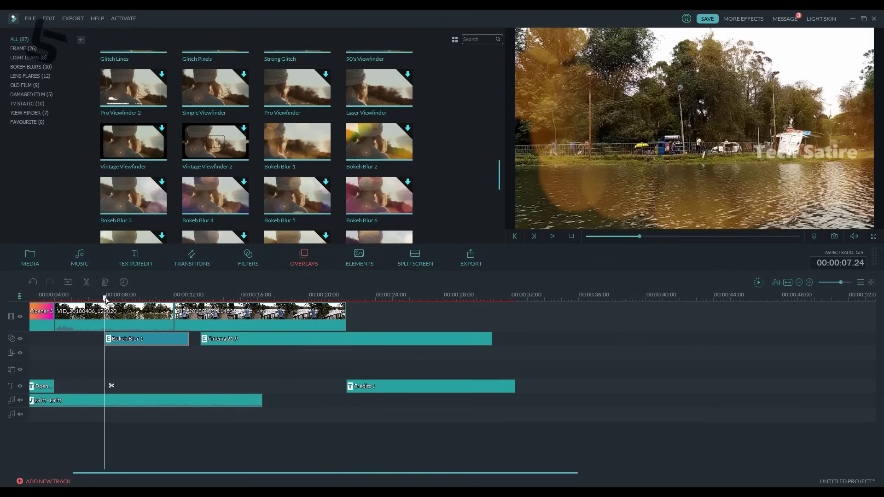
drag(107, 300, 98, 299)
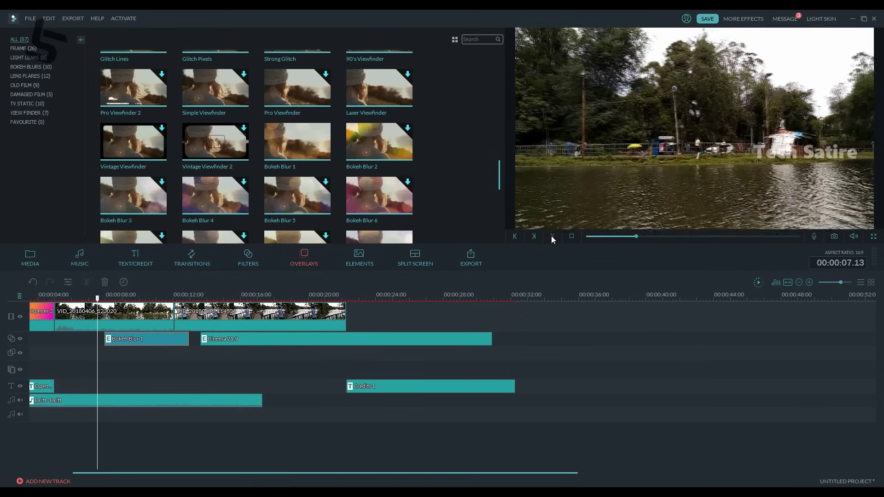
click(553, 237)
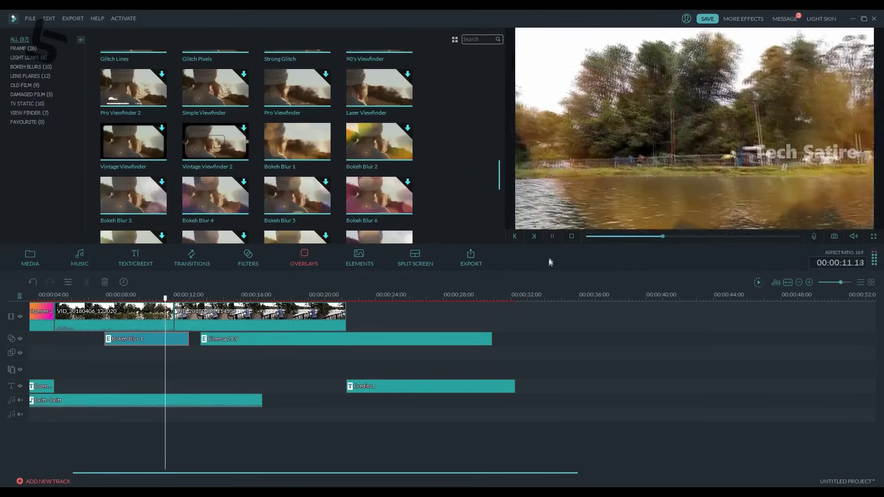
click(552, 236)
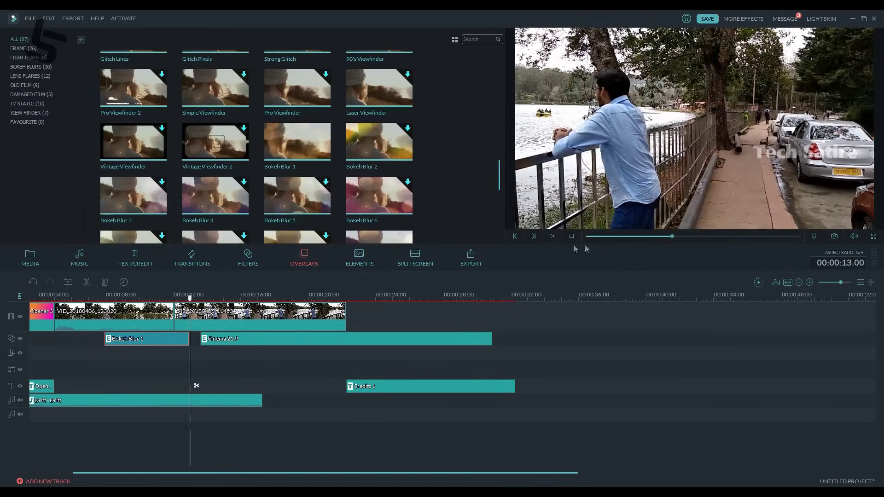
Step: Open the elements library and delete the Bokeh Blur 1 and Cinema 21:9 overlays from the effects track
click(355, 256)
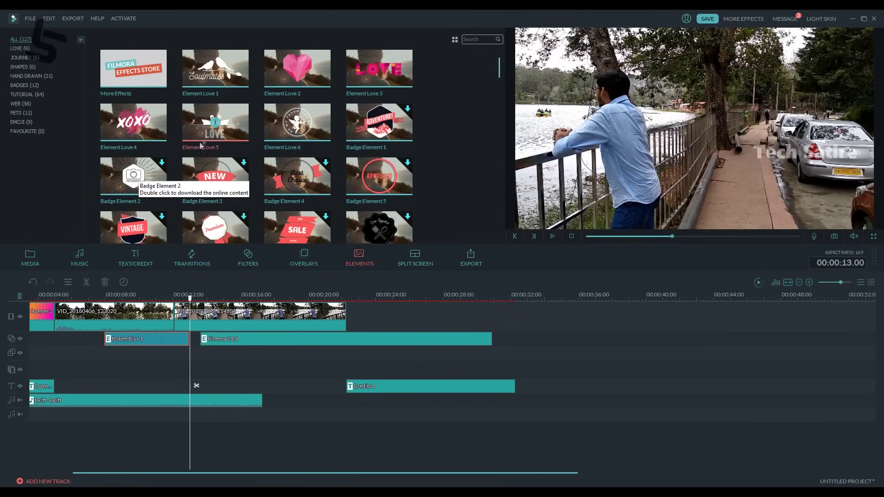
key(Delete)
click(200, 339)
key(Delete)
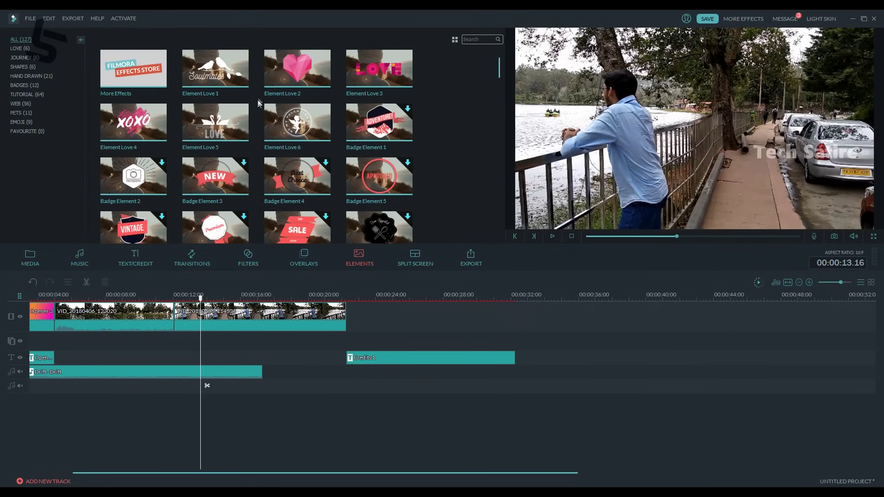
Step: Place Element Love 2 below the first video clip at 00:00:10.02, preview it, and delete it
click(140, 296)
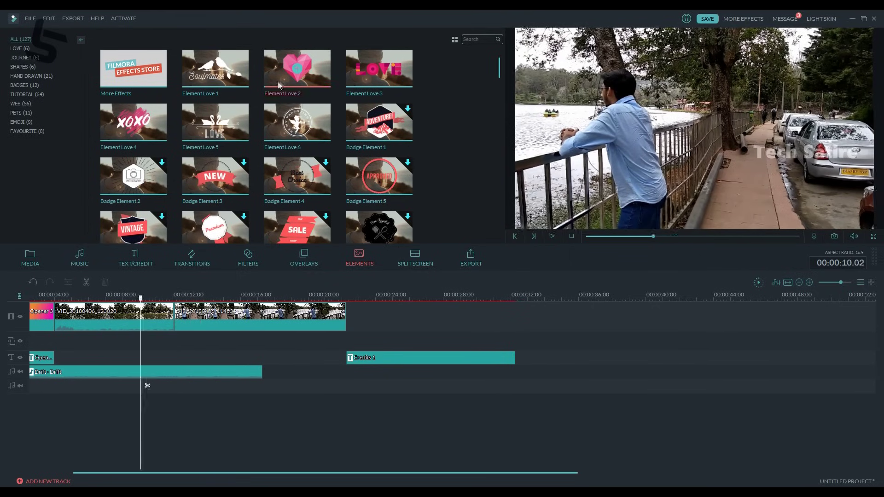
drag(279, 78, 144, 343)
click(119, 296)
click(553, 236)
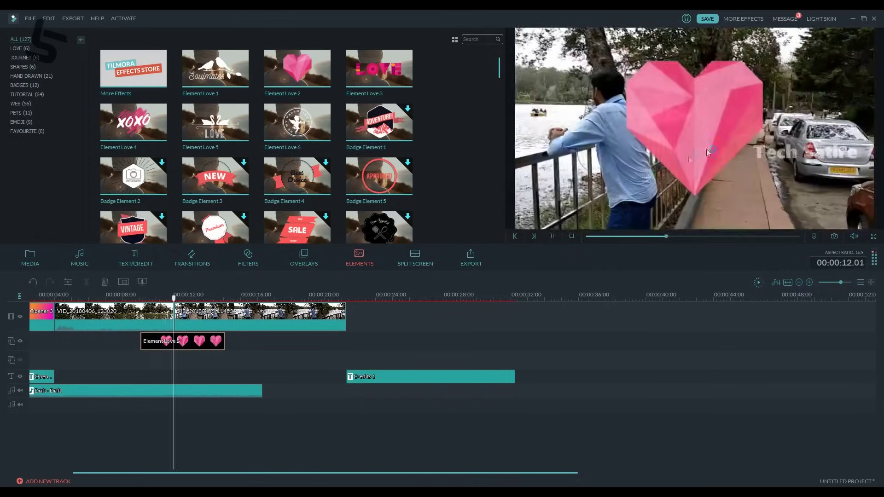
click(553, 236)
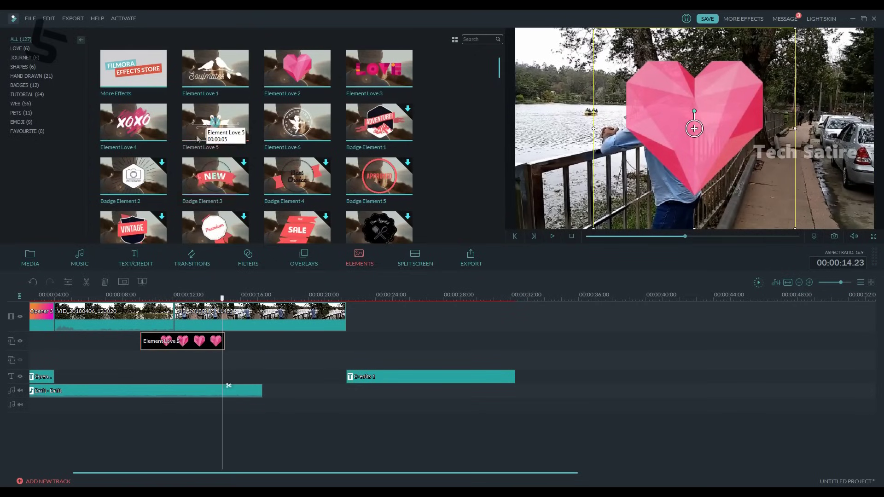
key(Delete)
Step: Place Element Love 5 below the first video clip at 00:00:09.01, preview it, and delete it
click(122, 297)
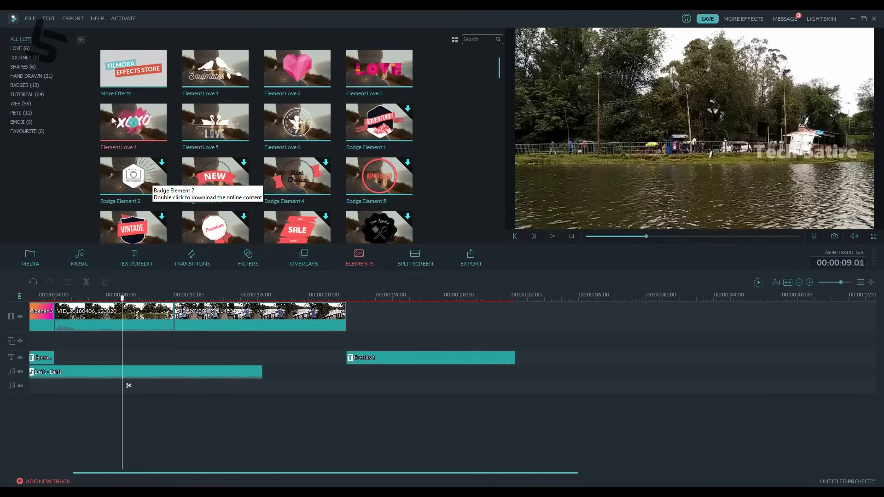
drag(196, 138, 130, 342)
drag(124, 294, 111, 296)
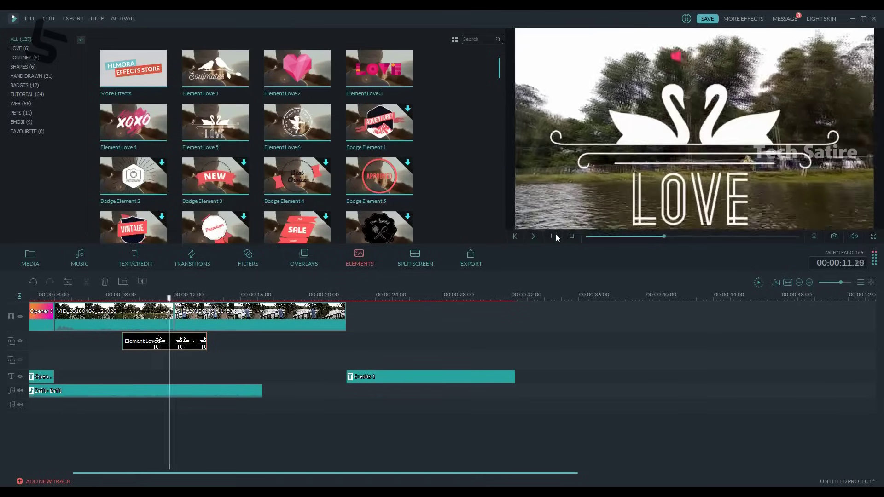
click(553, 236)
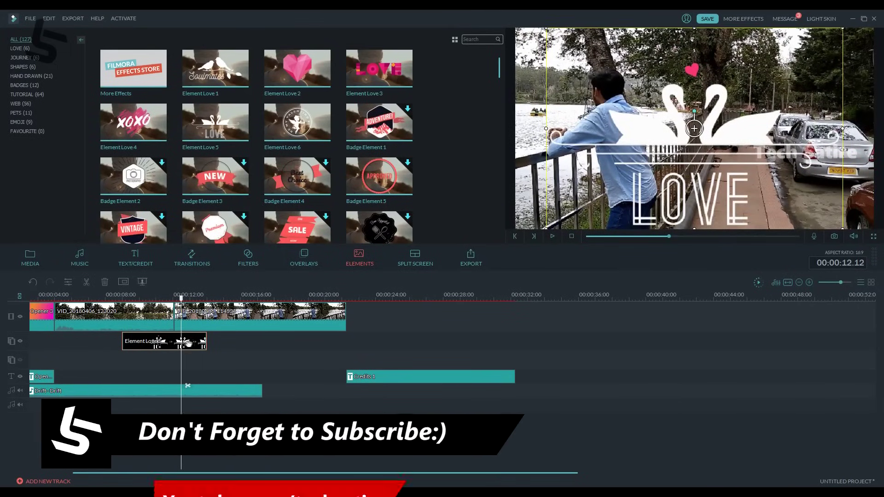
key(Delete)
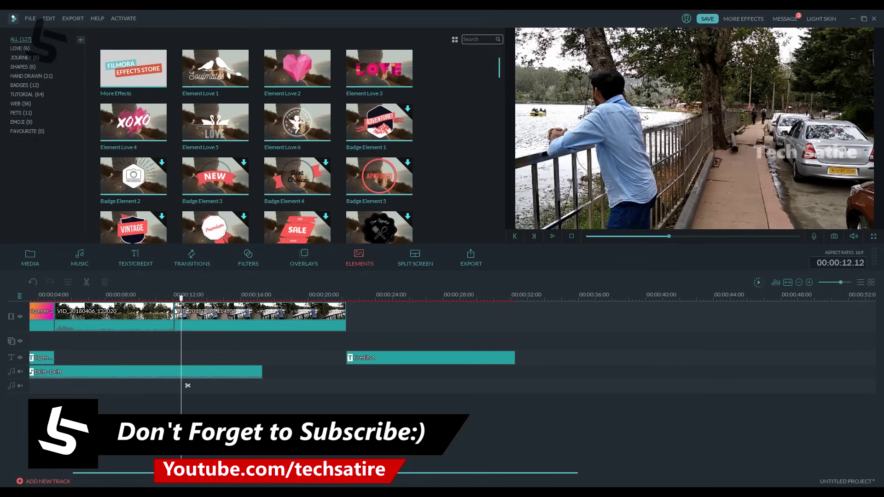
Step: Insert the 2 Screen C split screen between the two video clips and select its second area
click(417, 263)
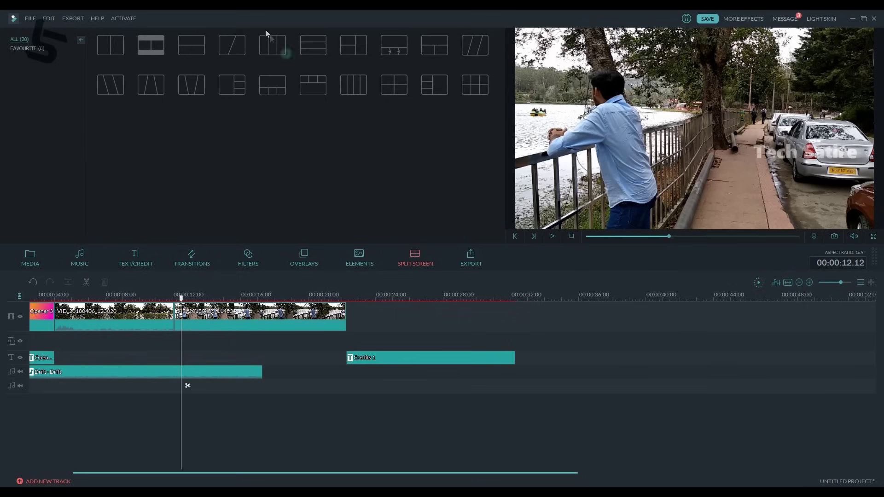
mouse_move(106, 54)
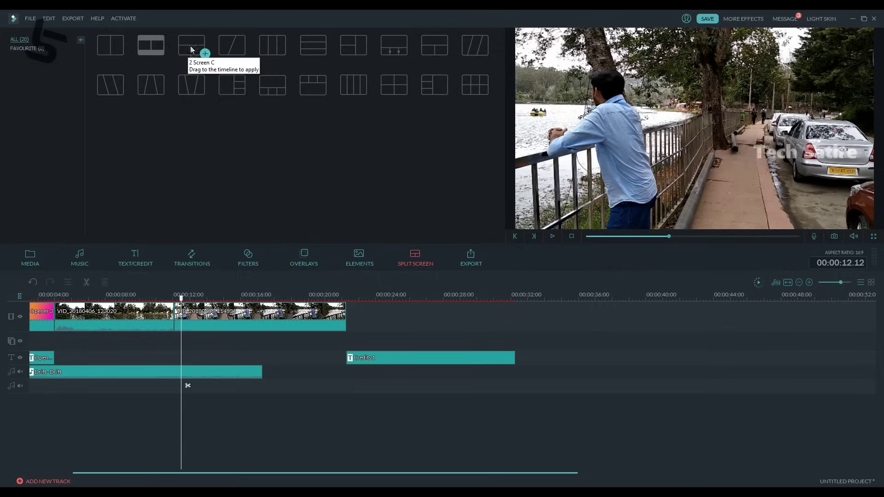
drag(188, 43, 191, 323)
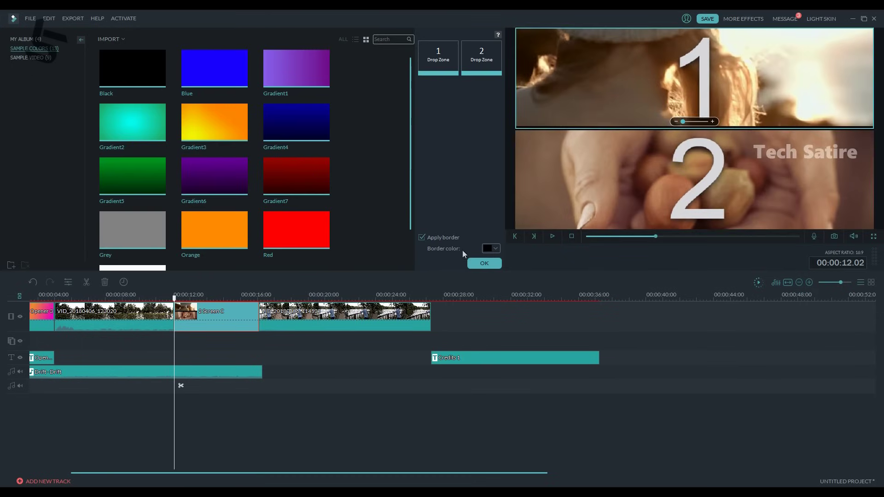
click(670, 176)
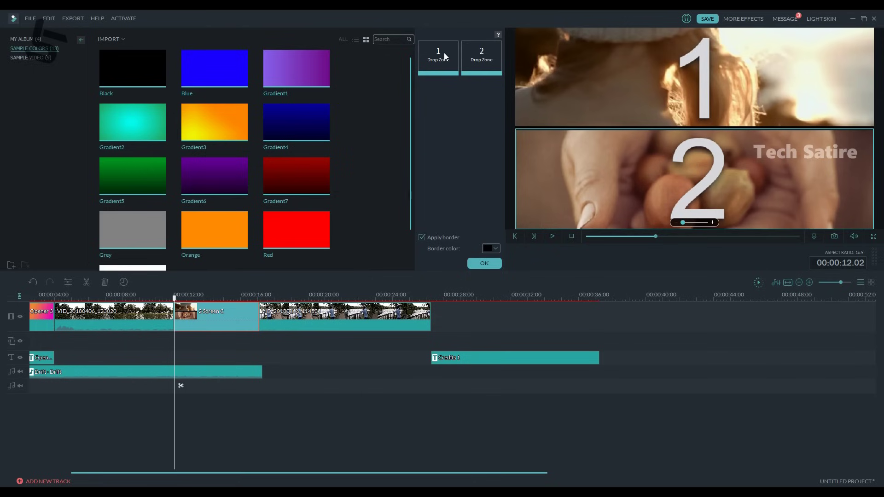
Step: Fill drop zone 1 with VID_20180406_131105 from the desktop and drop zone 2 with VID_20180406_151052
click(864, 19)
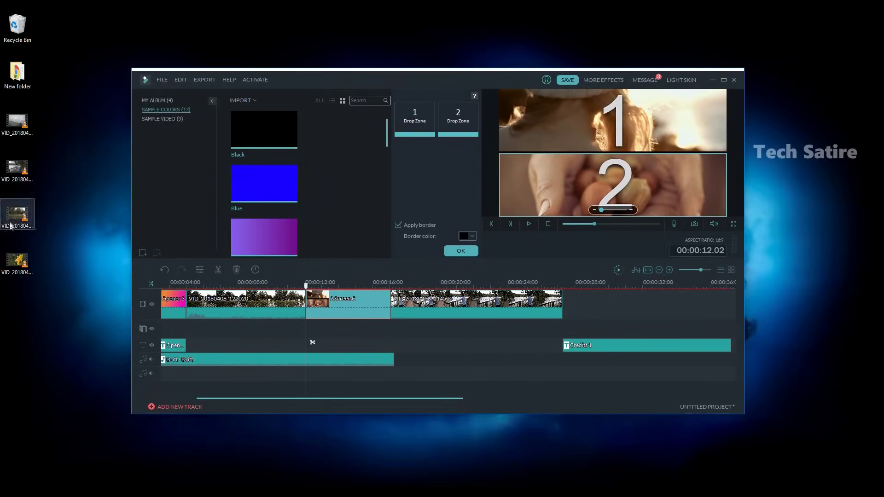
drag(17, 263, 394, 155)
drag(420, 120, 421, 121)
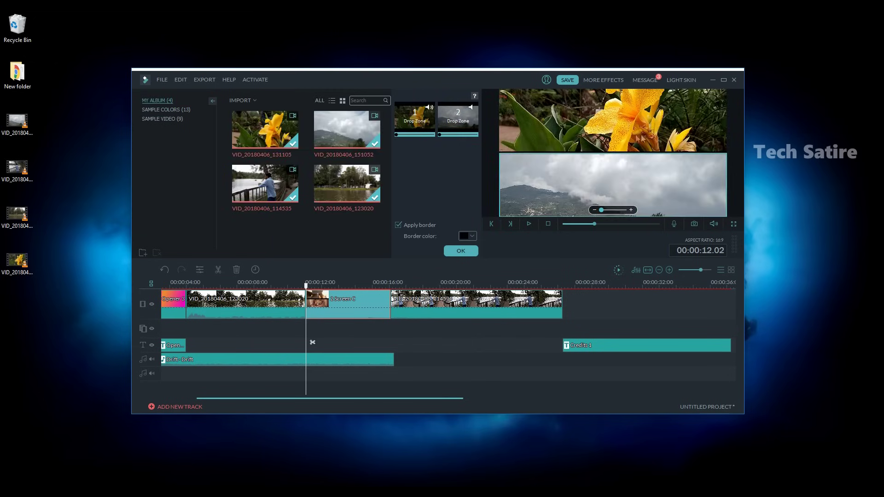
click(643, 137)
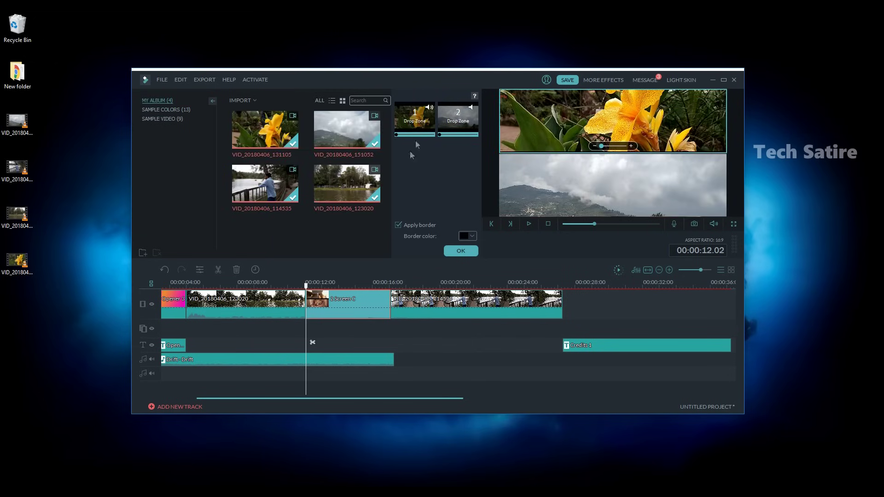
Step: Replace the clip in drop zone 2 with VID_20180406_114535 from the desktop and restore the full-size editor window
click(16, 176)
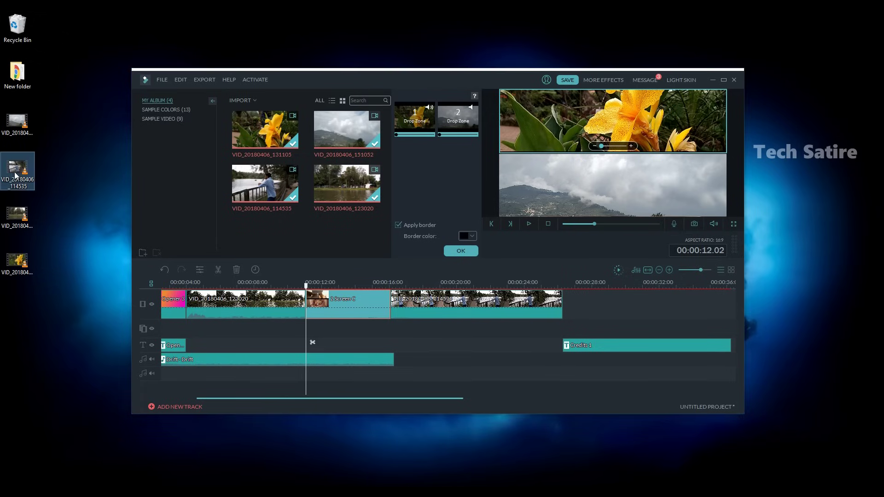
drag(15, 173, 456, 120)
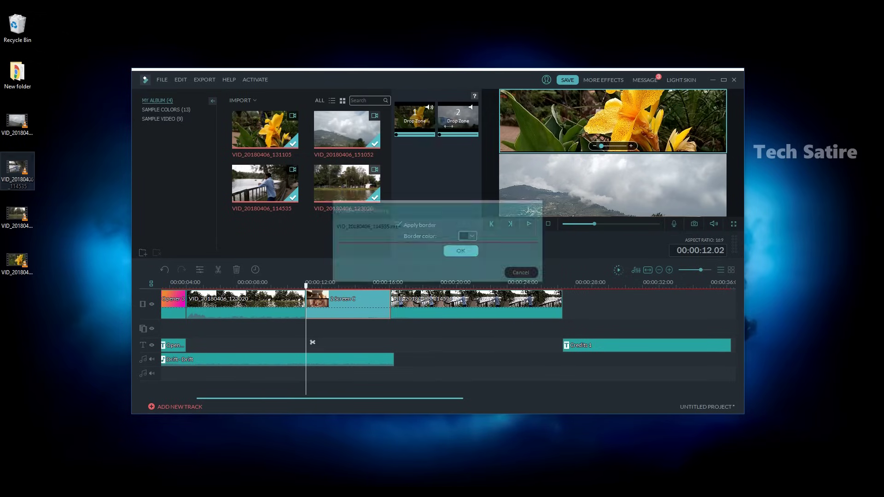
click(725, 80)
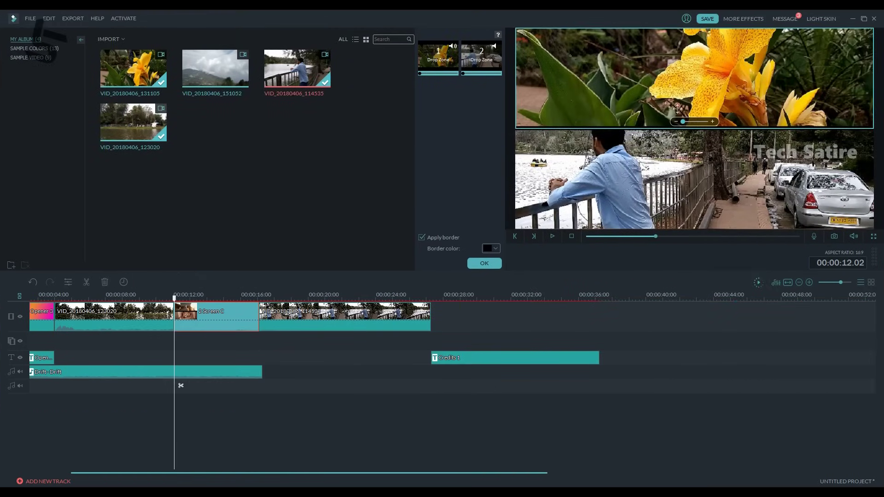
Step: Zoom the flower video in and back out in the upper split-screen area and adjust its framing slightly
click(699, 122)
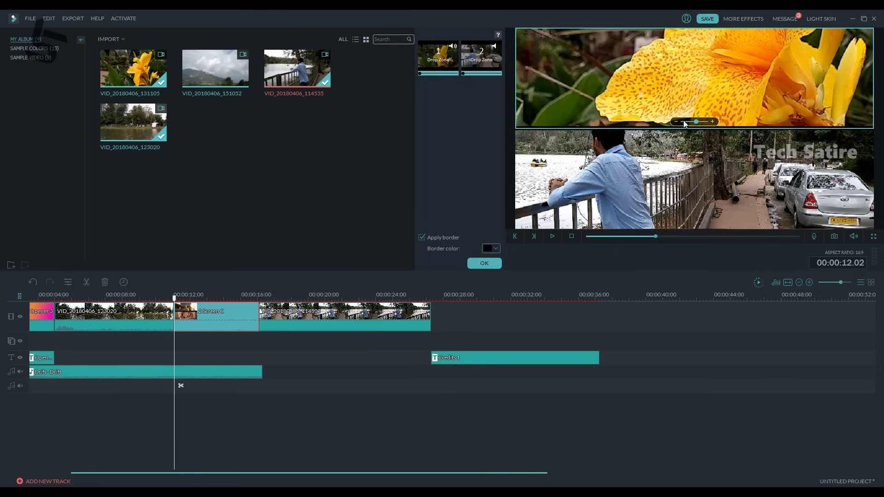
click(681, 123)
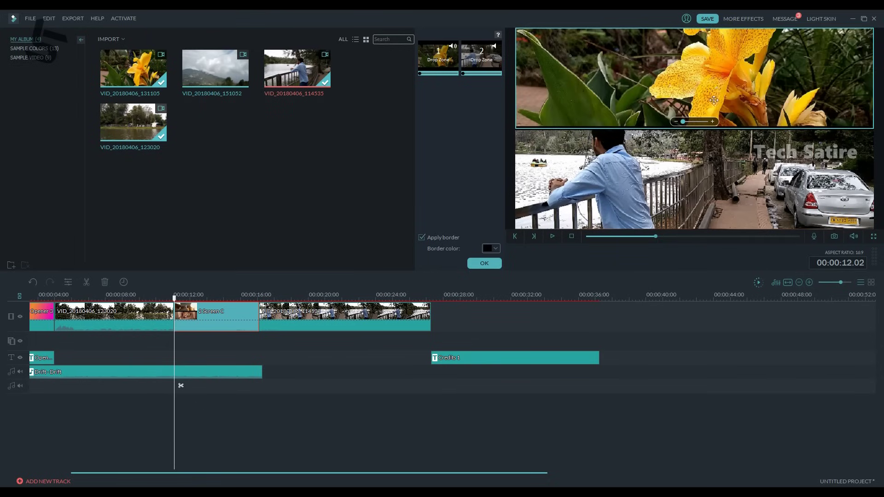
drag(693, 70, 735, 68)
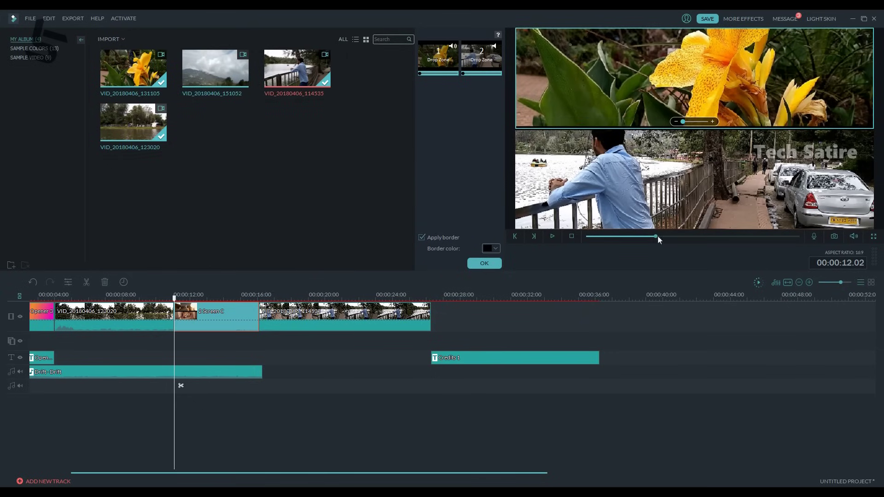
Step: Shift the video in the lower split-screen area downward so that the man's head is fully in frame
click(636, 198)
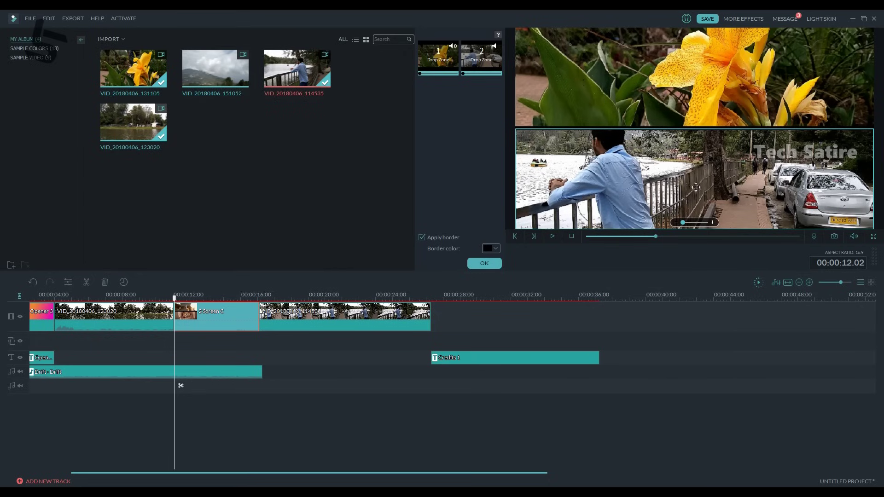
drag(656, 145, 656, 152)
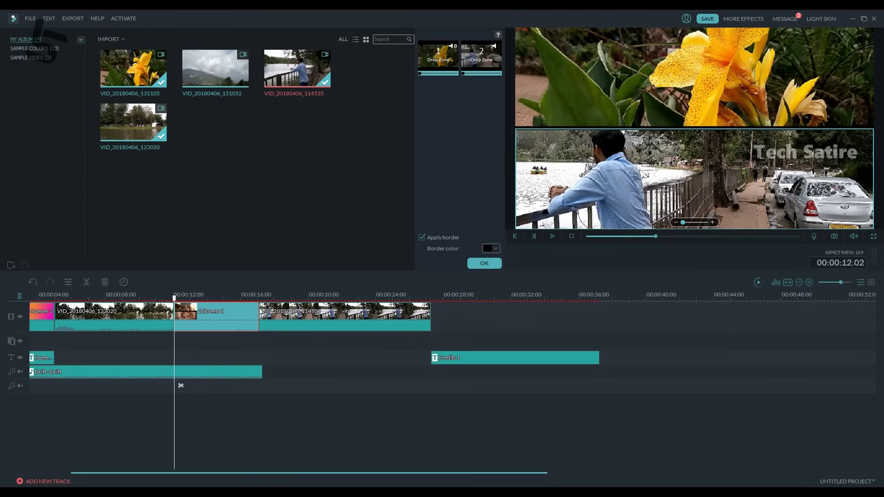
drag(664, 198, 616, 193)
drag(675, 179, 651, 188)
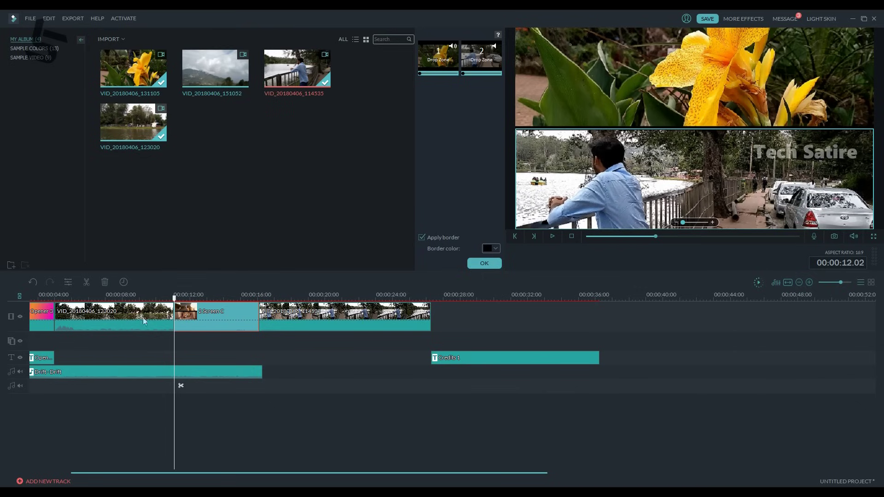
Step: Preview the split screen from 00:00:11.03 and return the playhead to 00:00:15.15 within it
drag(176, 308, 158, 307)
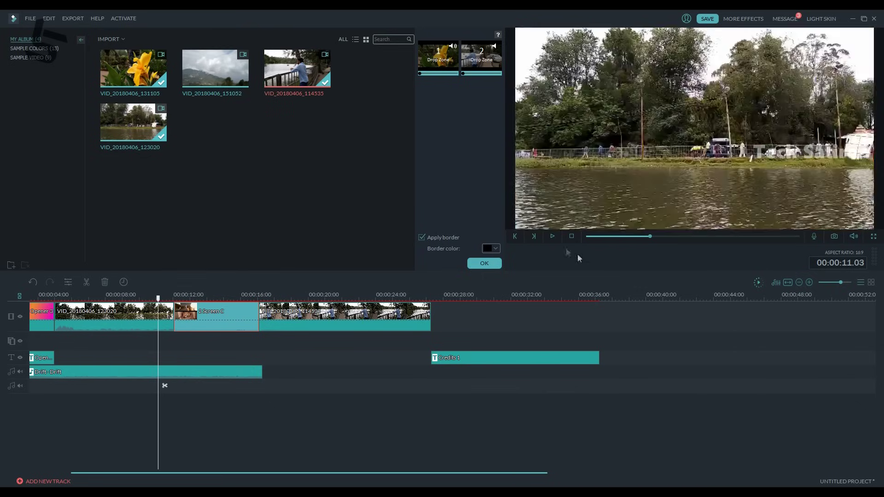
click(553, 237)
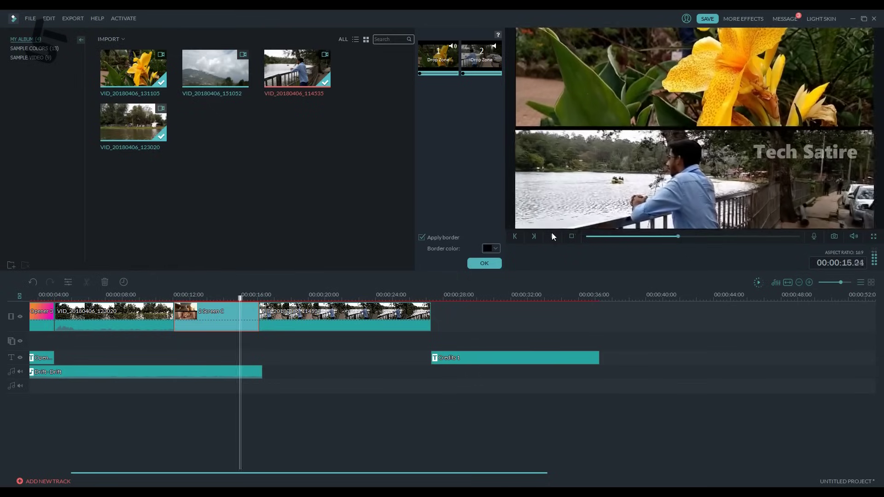
click(552, 235)
drag(282, 305, 233, 305)
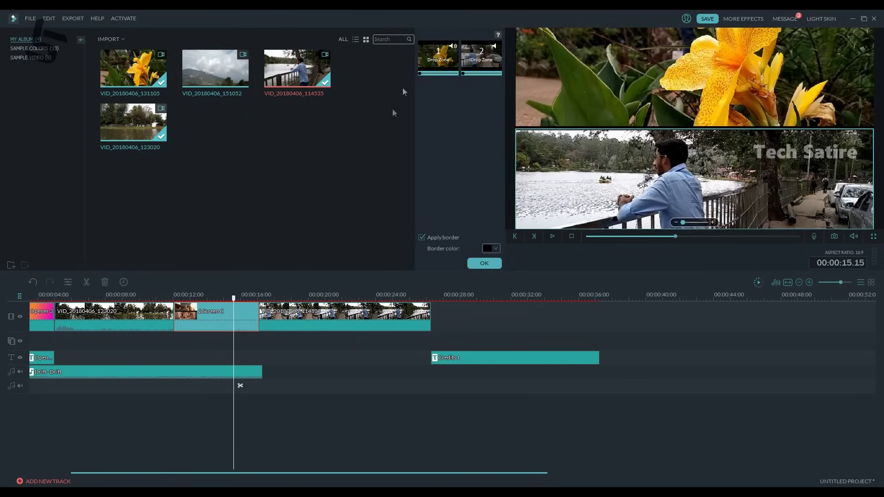
Step: Check the second video clip at 00:00:19.14 and view the Credits 1 title from its start at 00:00:27.07
click(301, 295)
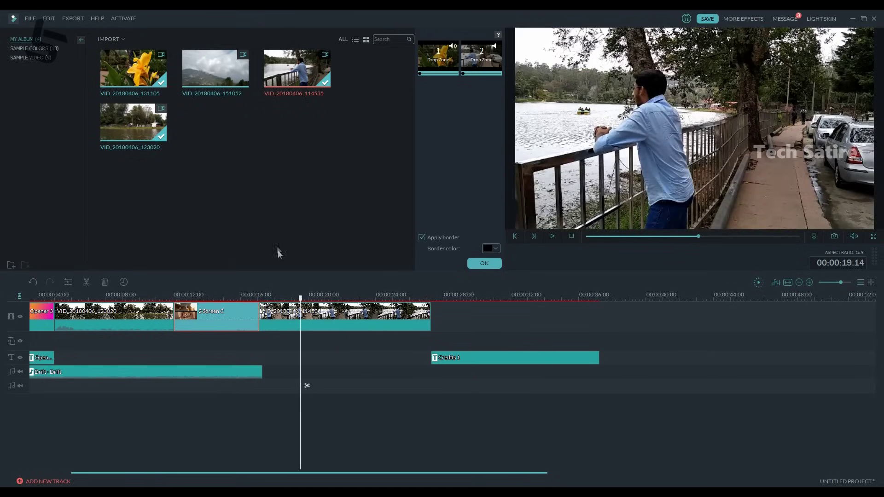
double_click(452, 360)
mouse_move(452, 360)
mouse_down()
mouse_move(367, 359)
mouse_move(470, 360)
mouse_up()
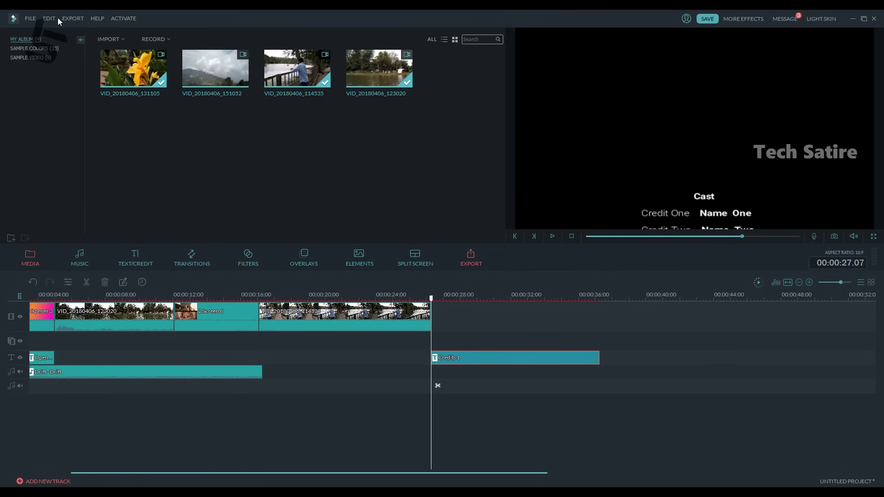
Step: Check the second video clip around 00:00:10.20 and the last video clip at its start, 00:00:17.02
drag(431, 299, 152, 299)
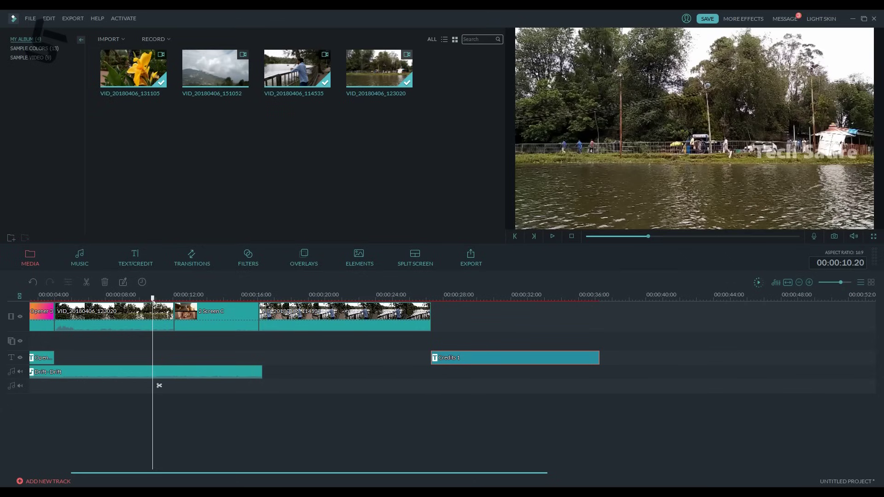
drag(154, 300, 131, 300)
mouse_move(312, 318)
mouse_down()
mouse_move(296, 317)
mouse_move(324, 318)
mouse_up()
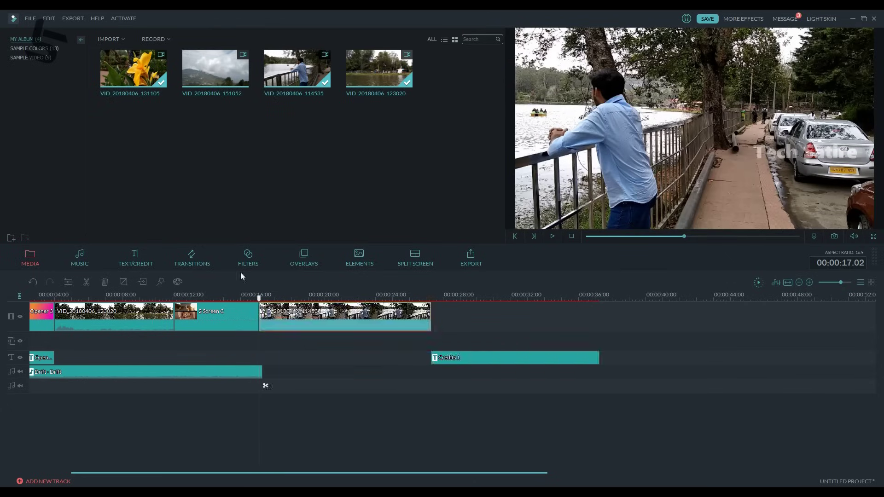
Step: Look through the end credits, sepia filter and split-screen libraries and return the playhead to 00:00:05.07
click(135, 261)
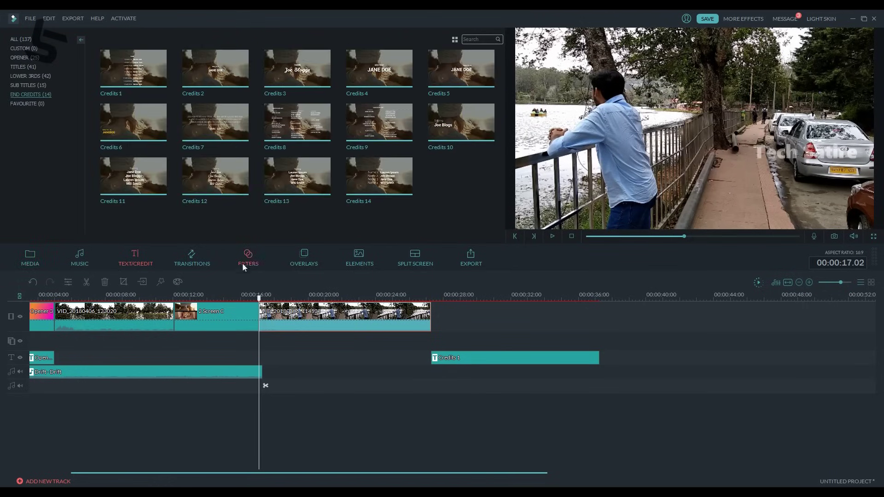
click(252, 264)
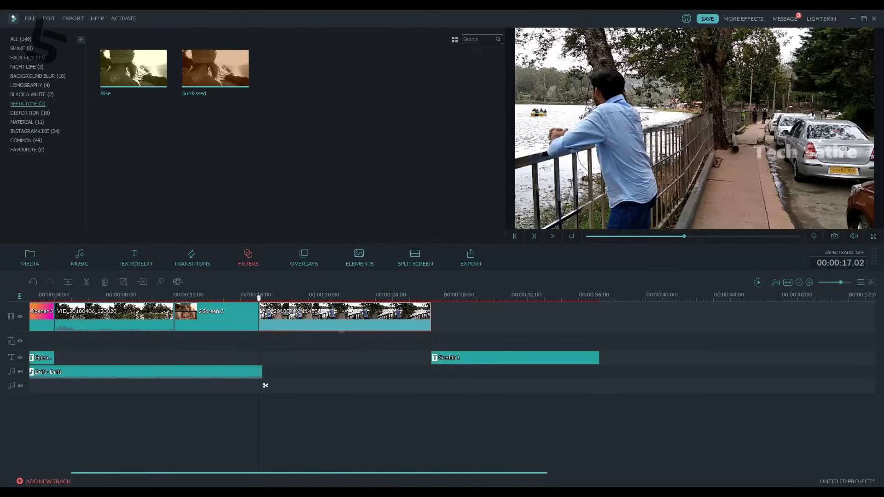
click(421, 260)
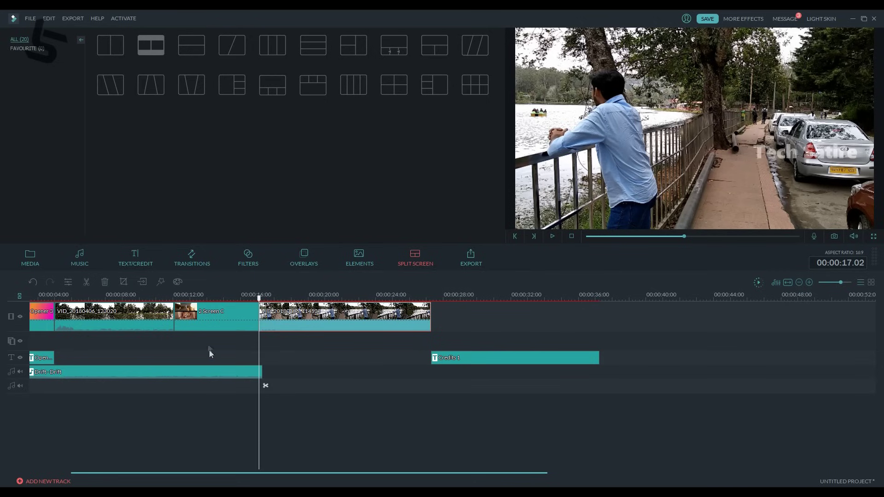
drag(259, 298, 60, 298)
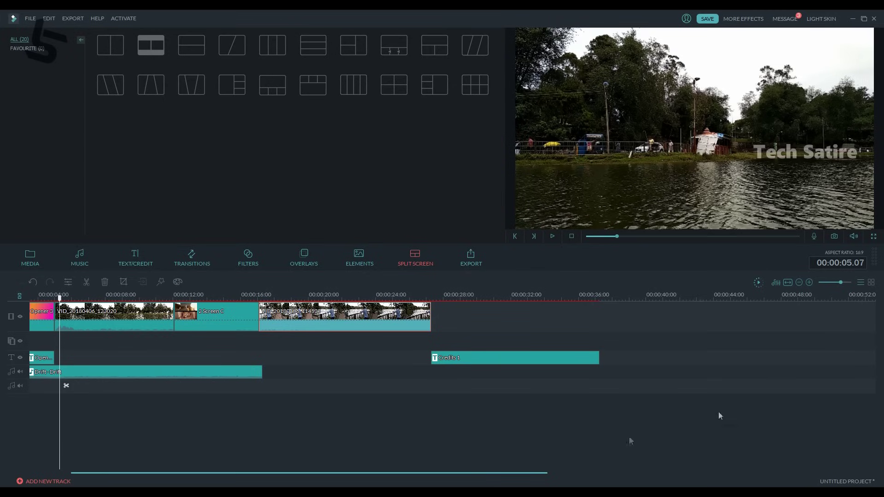
Step: Bring up the export-to-file options for the project and choose MP4 as the output format
click(73, 18)
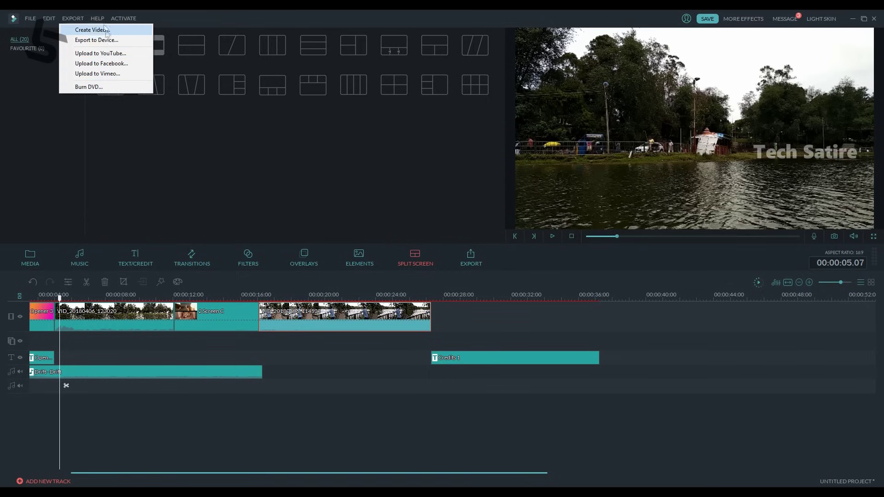
click(286, 59)
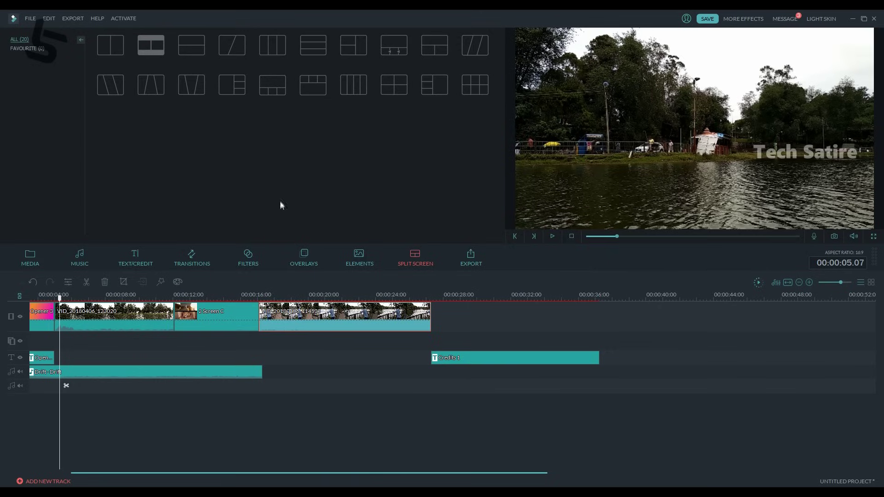
drag(456, 154, 525, 137)
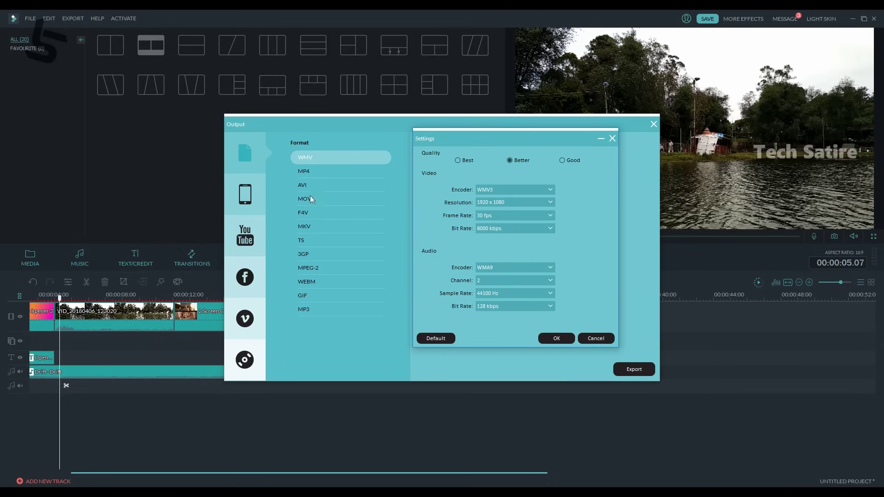
click(320, 173)
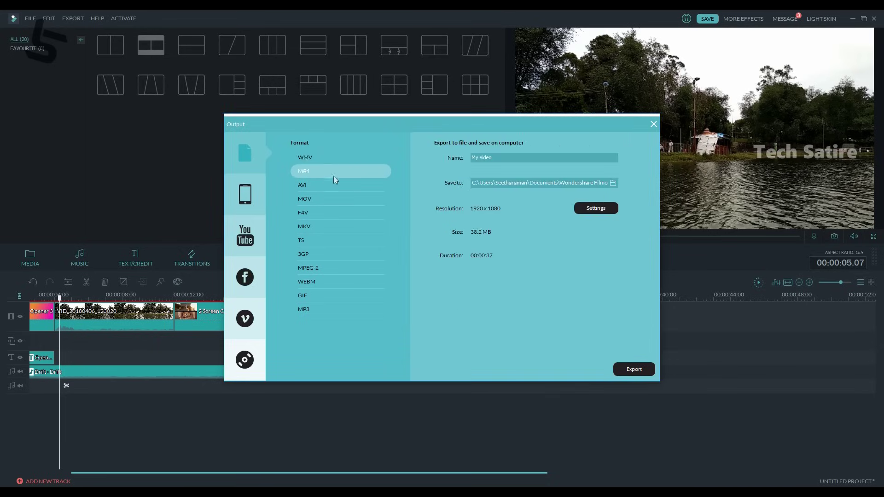
Step: Set the MP4 video frame rate to 60 fps, adjust its bit rate and accept the export settings
click(596, 209)
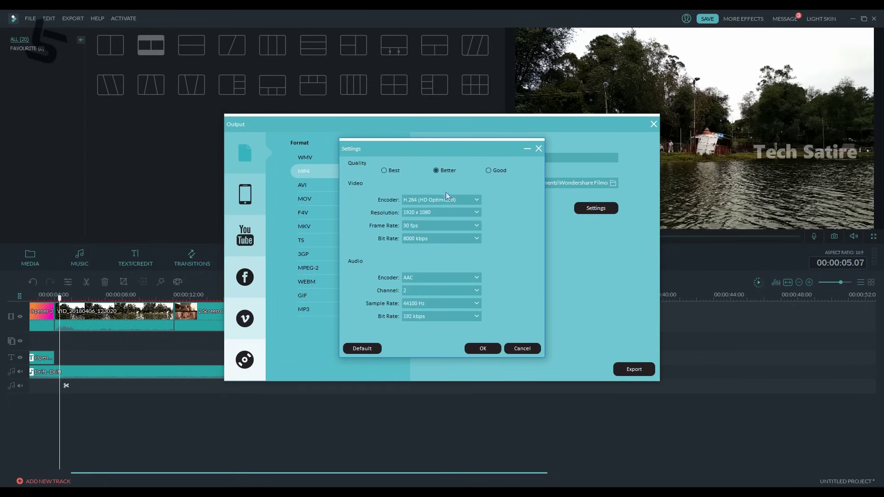
click(422, 214)
click(421, 213)
click(421, 226)
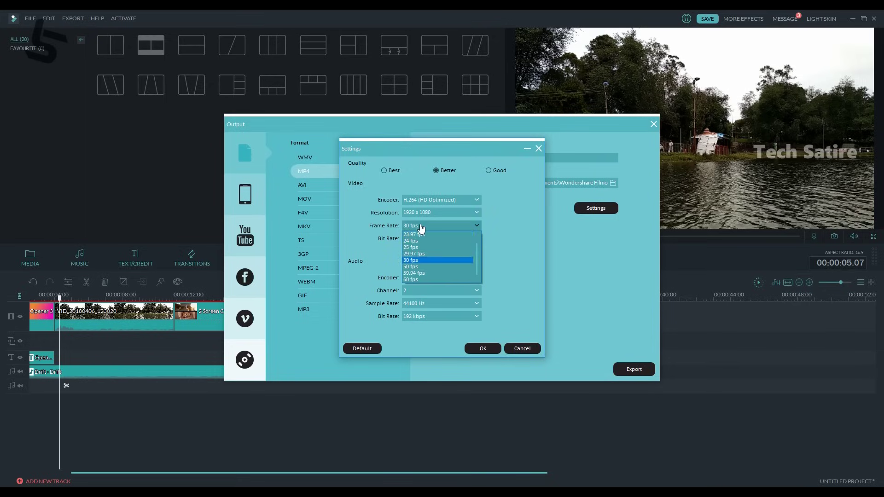
click(413, 281)
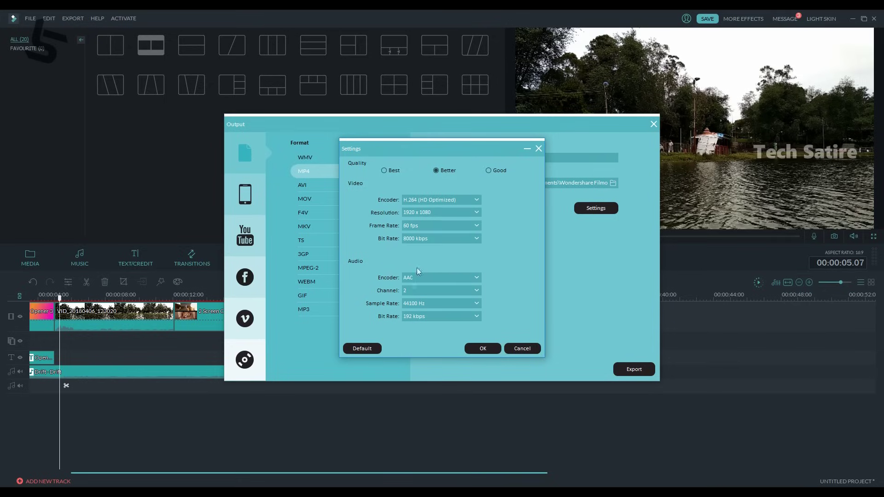
click(422, 227)
click(418, 242)
click(482, 349)
Step: Start exporting My Video as an MP4 file, abort the conversion and leave the export options
click(631, 370)
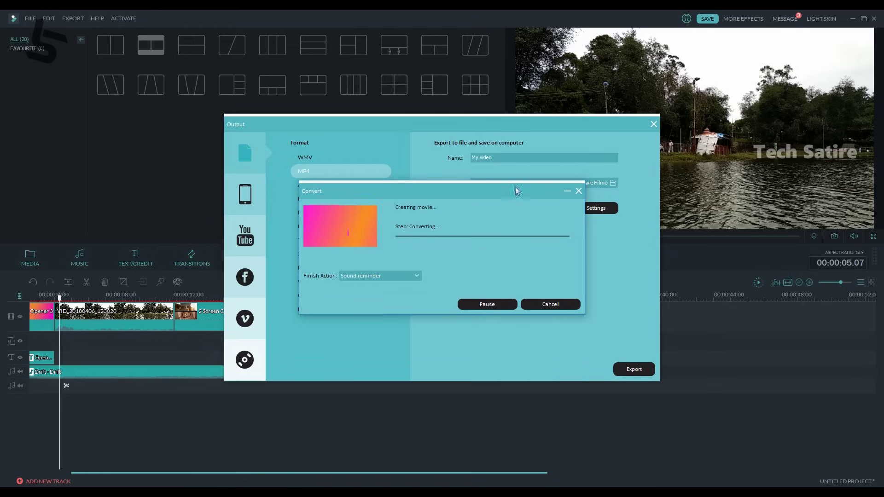
click(536, 305)
click(459, 273)
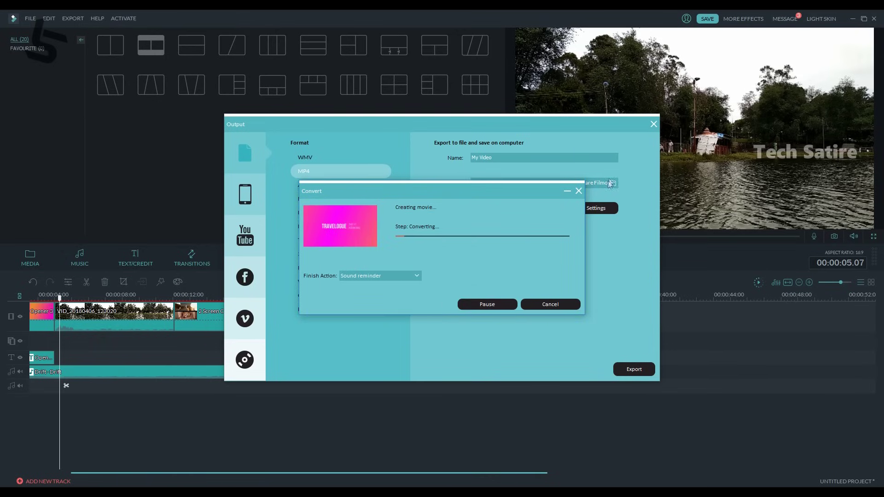
click(578, 190)
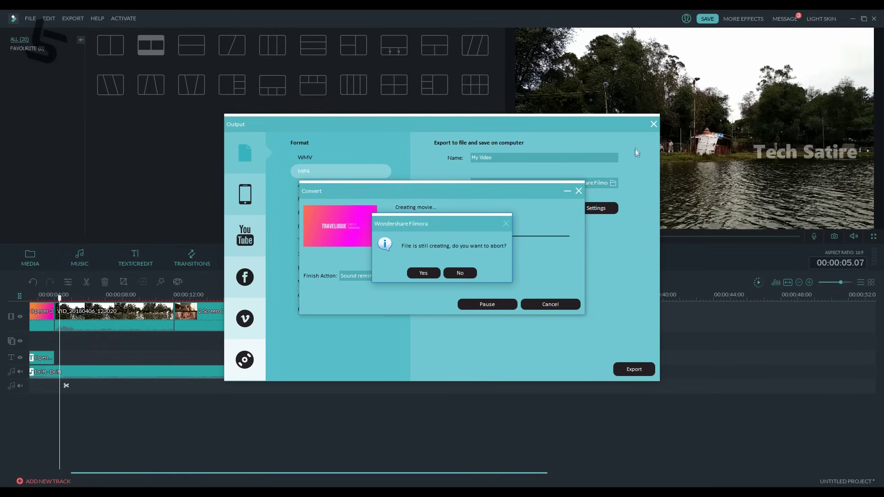
click(424, 273)
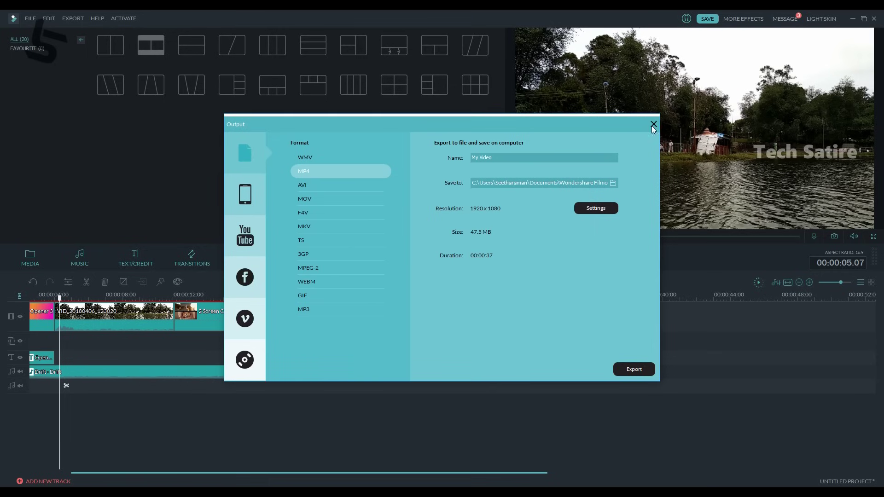
click(654, 125)
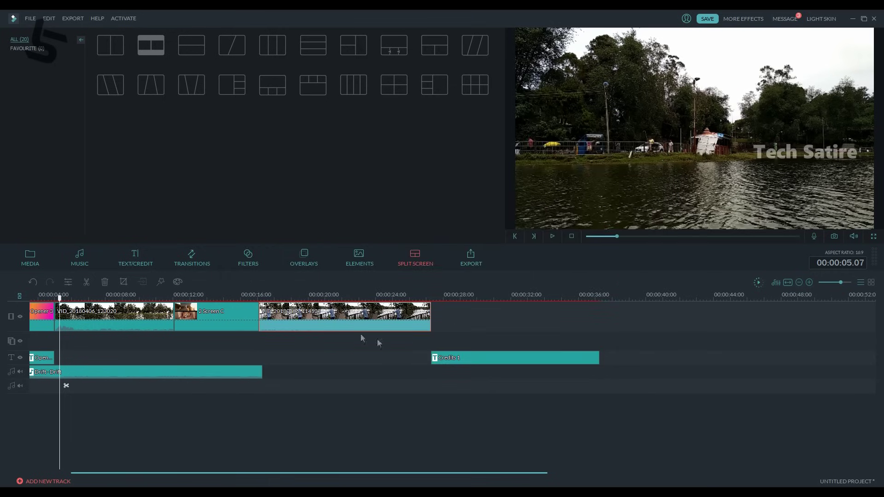
Step: View the Travelogue opener at 00:00:04.15 and switch to the Filmora product page in the web browser
click(49, 297)
key(ctrl+minus)
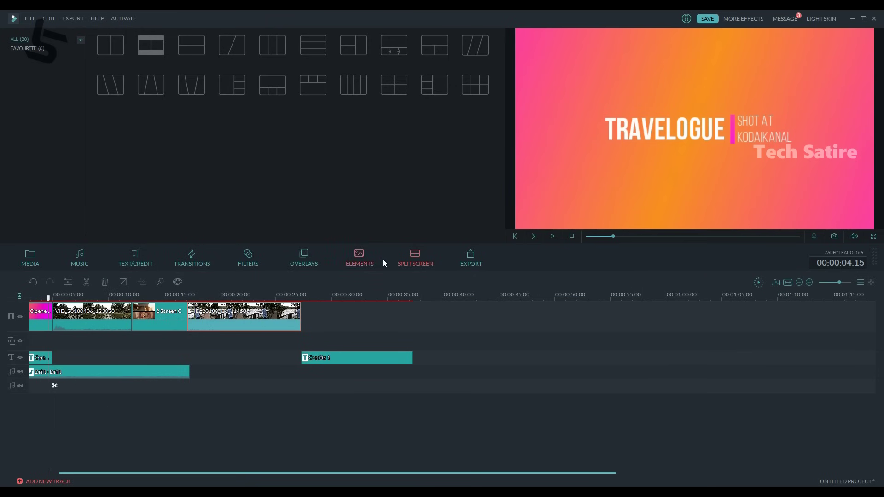
click(291, 465)
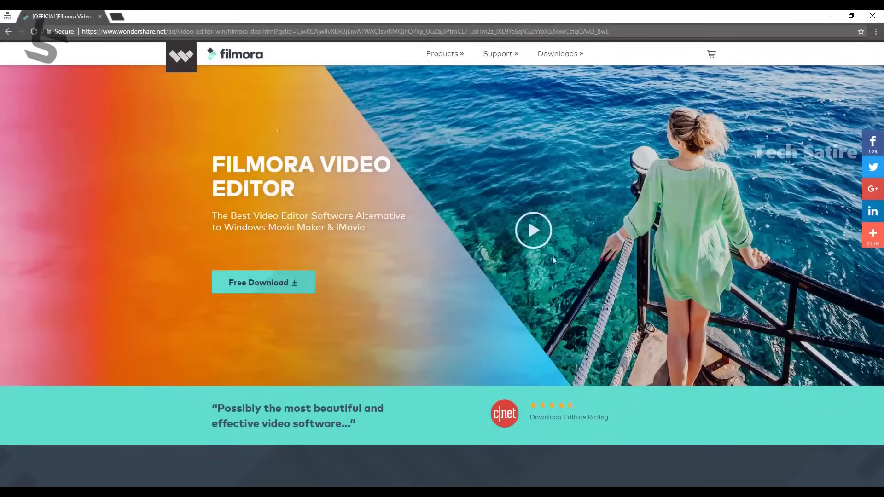